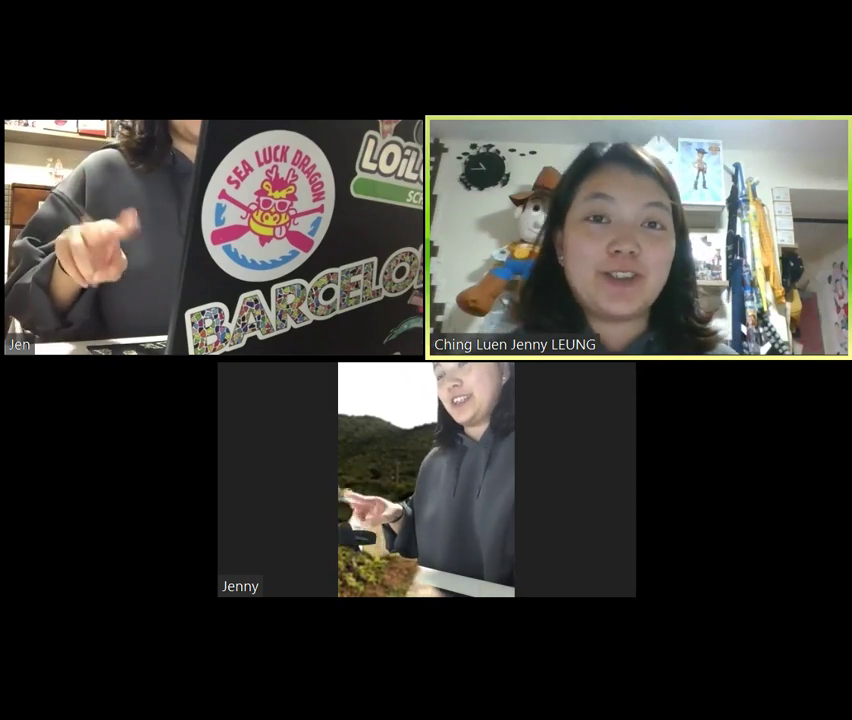
# - Open Zoom's Share Screen window from the More menu in the bottom toolbar
pyautogui.moveTo(166, 494)
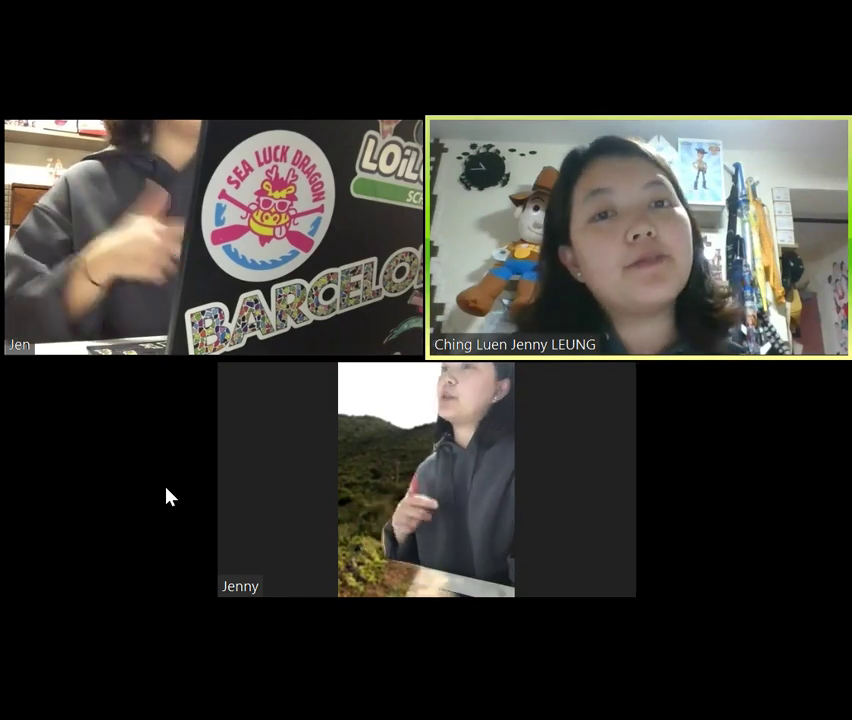
pyautogui.moveTo(403, 299)
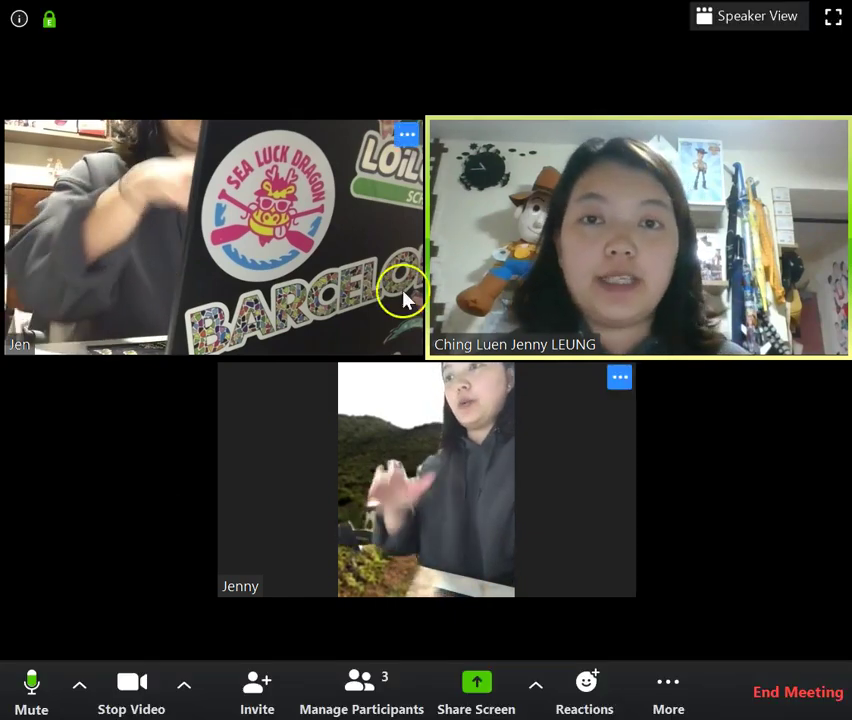
pyautogui.moveTo(687, 325)
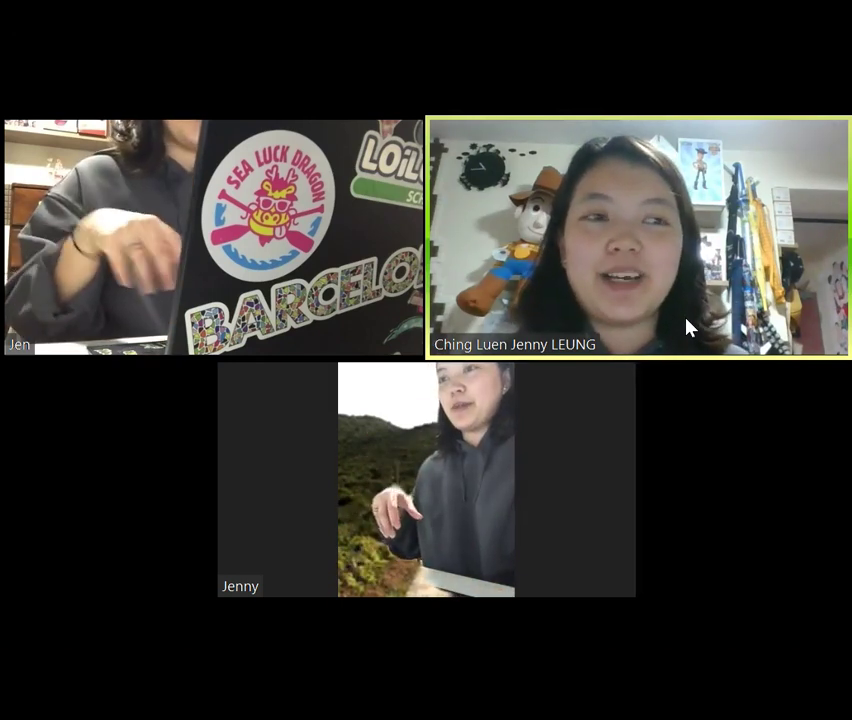
pyautogui.moveTo(694, 375)
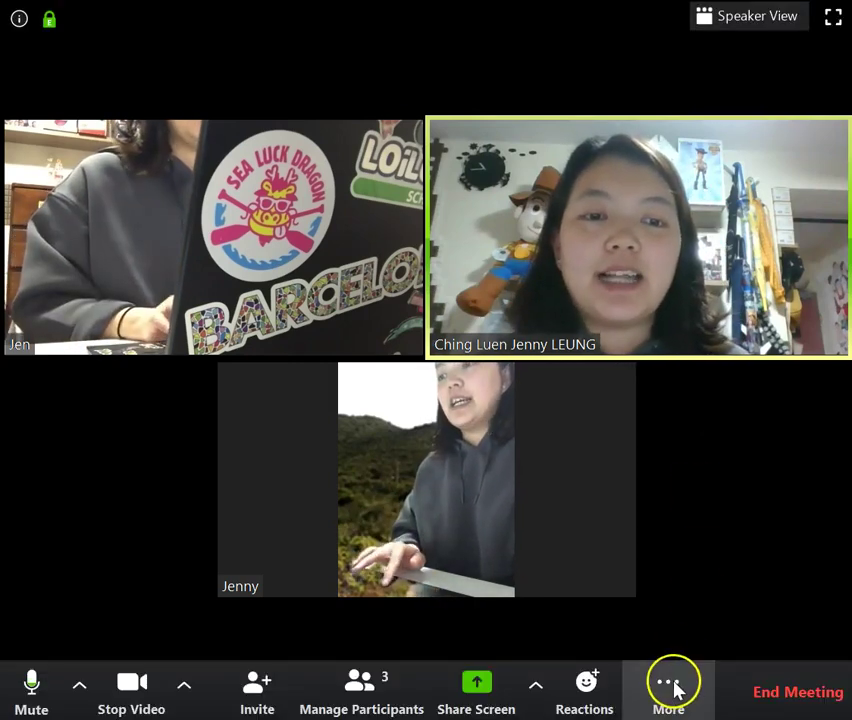
pyautogui.click(673, 681)
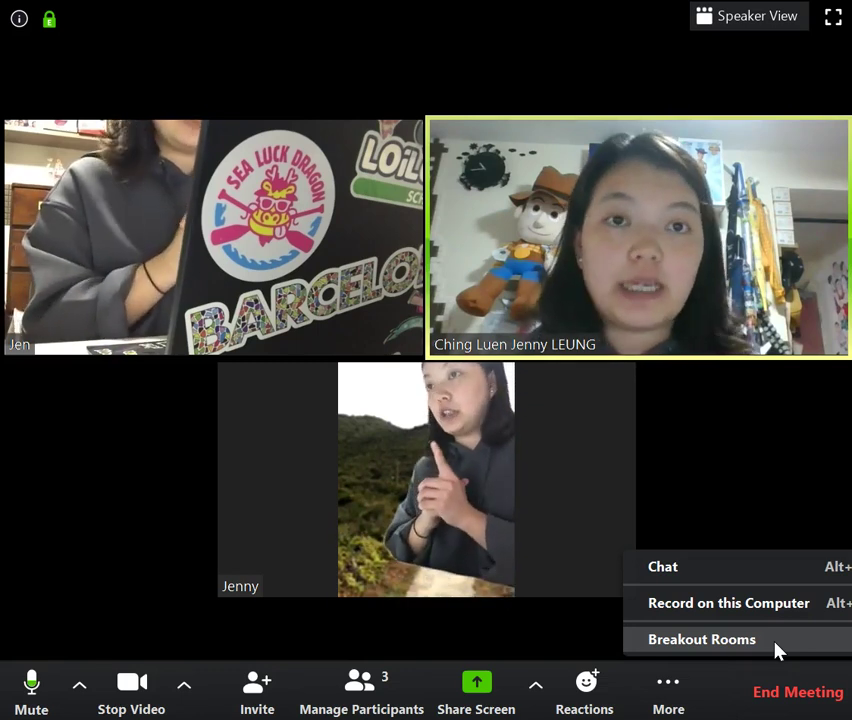
pyautogui.click(494, 706)
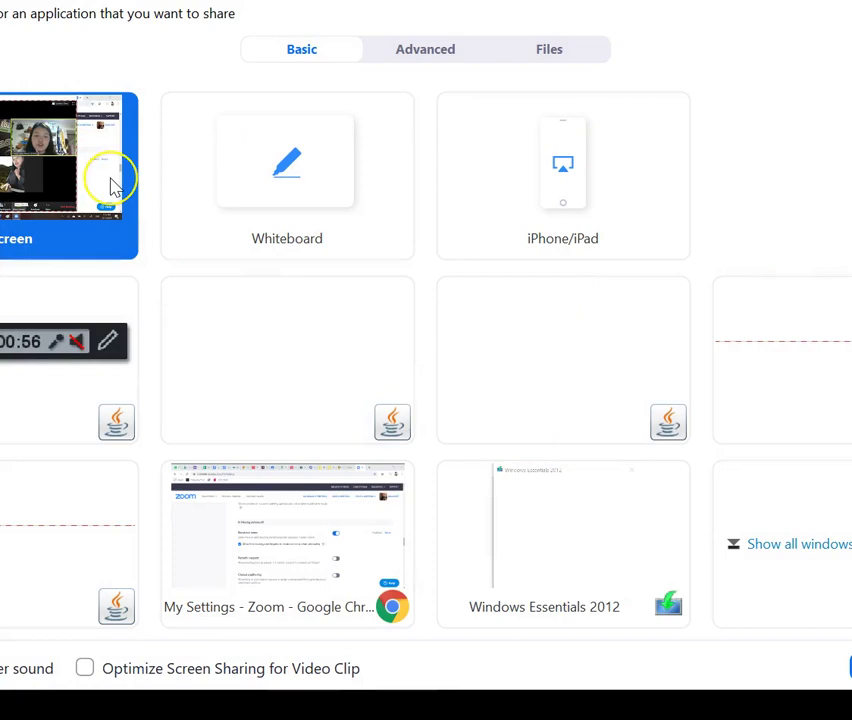
# - Select the iPhone/iPad tile, then dismiss the share picker with Esc without sharing
pyautogui.click(628, 212)
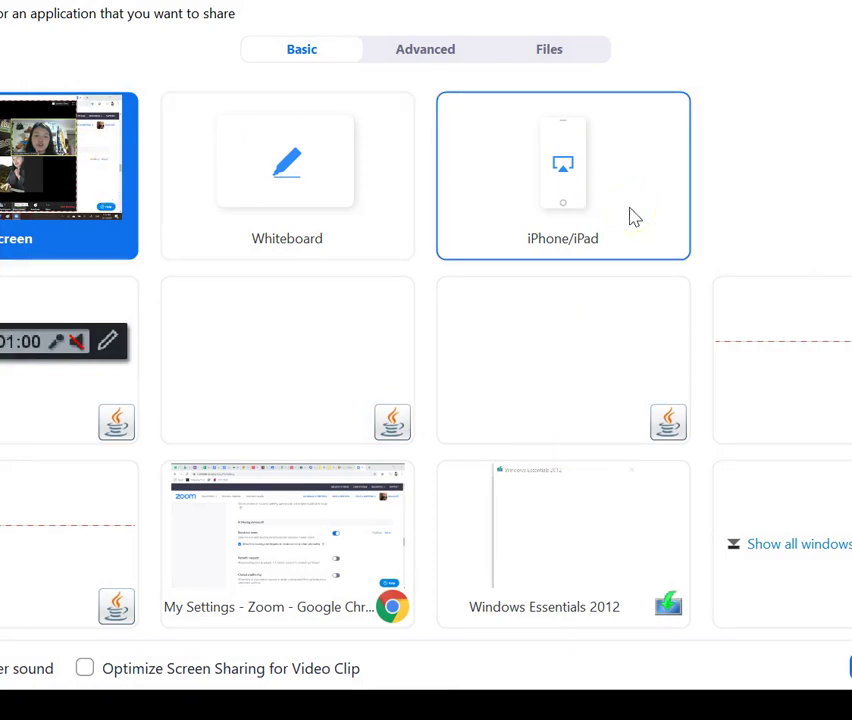
pyautogui.press('Escape')
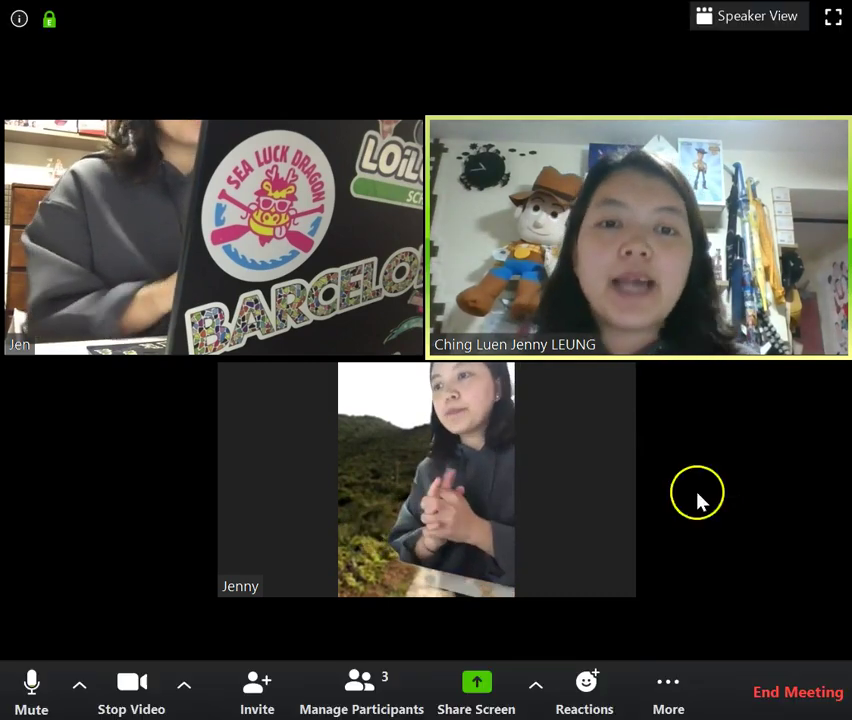
pyautogui.click(677, 679)
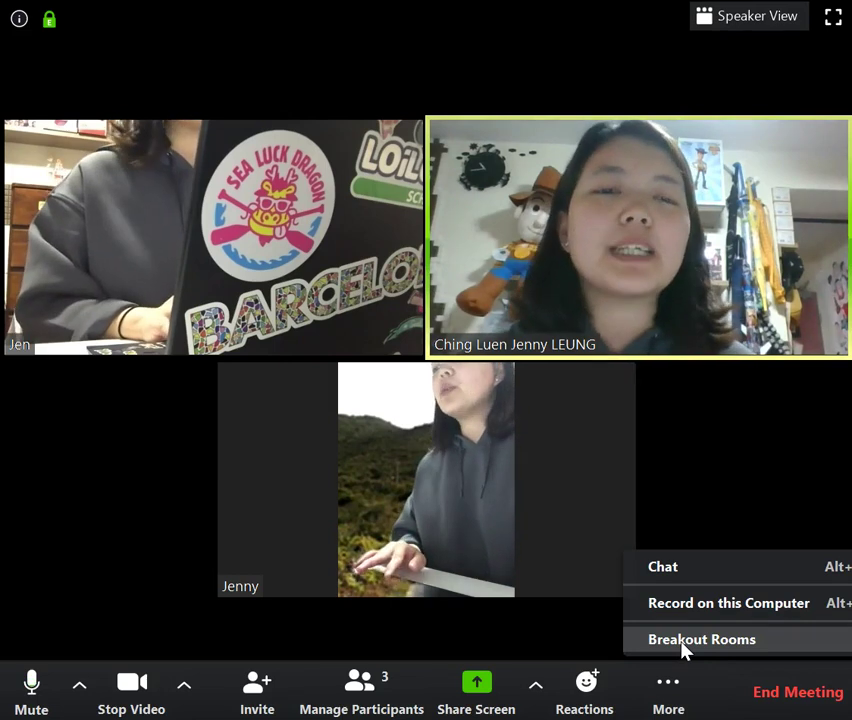
pyautogui.click(683, 650)
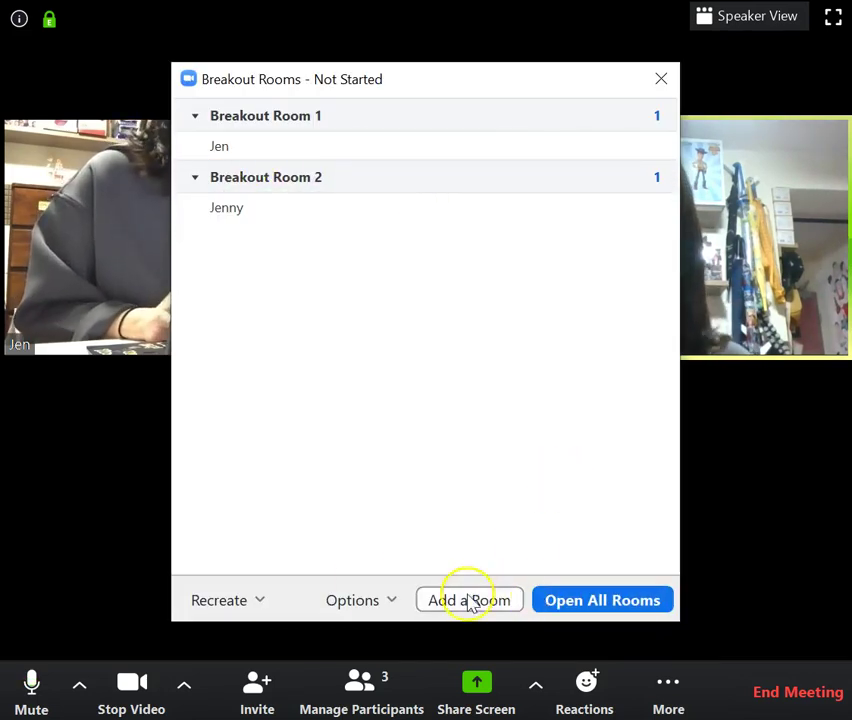
pyautogui.click(236, 599)
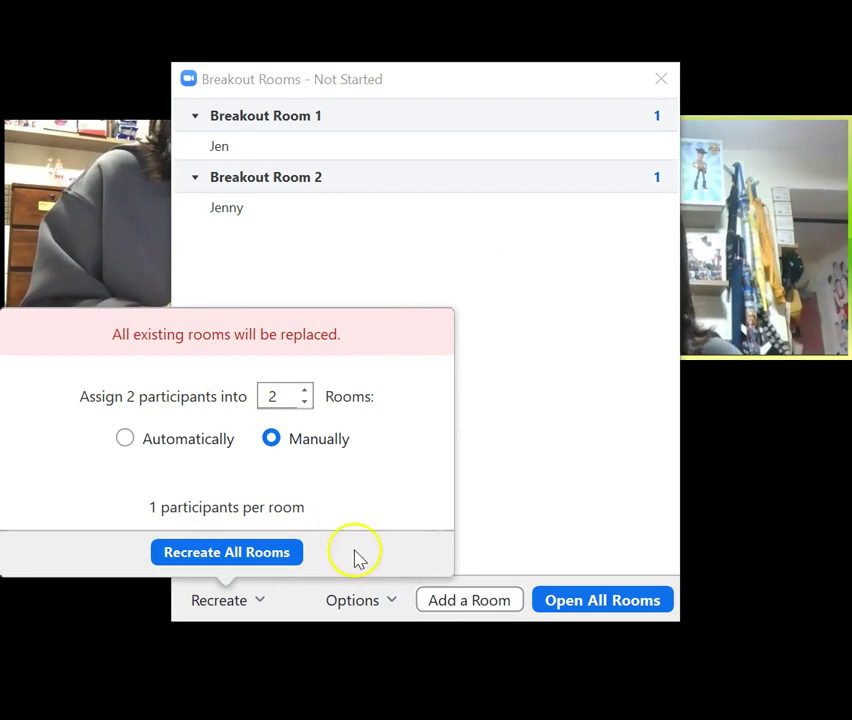
pyautogui.click(661, 80)
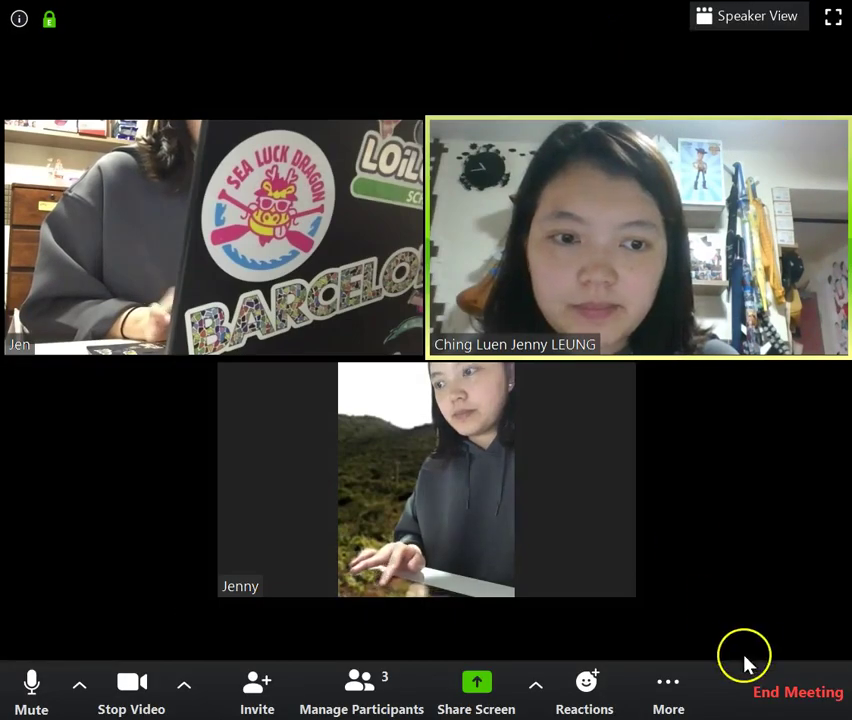
# - Open the Breakout Rooms manager from More and briefly view its Options
pyautogui.click(673, 684)
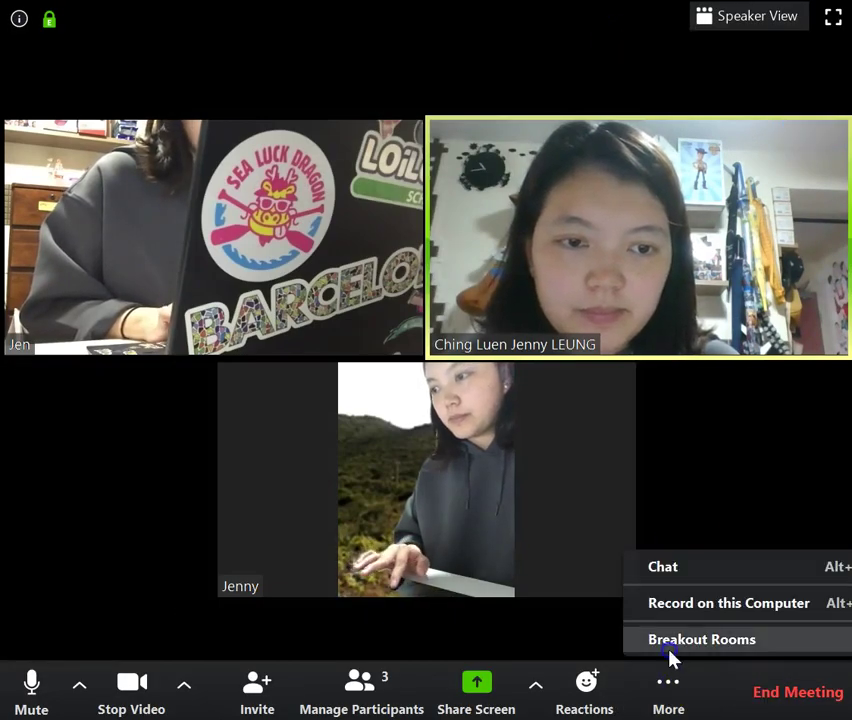
pyautogui.click(670, 645)
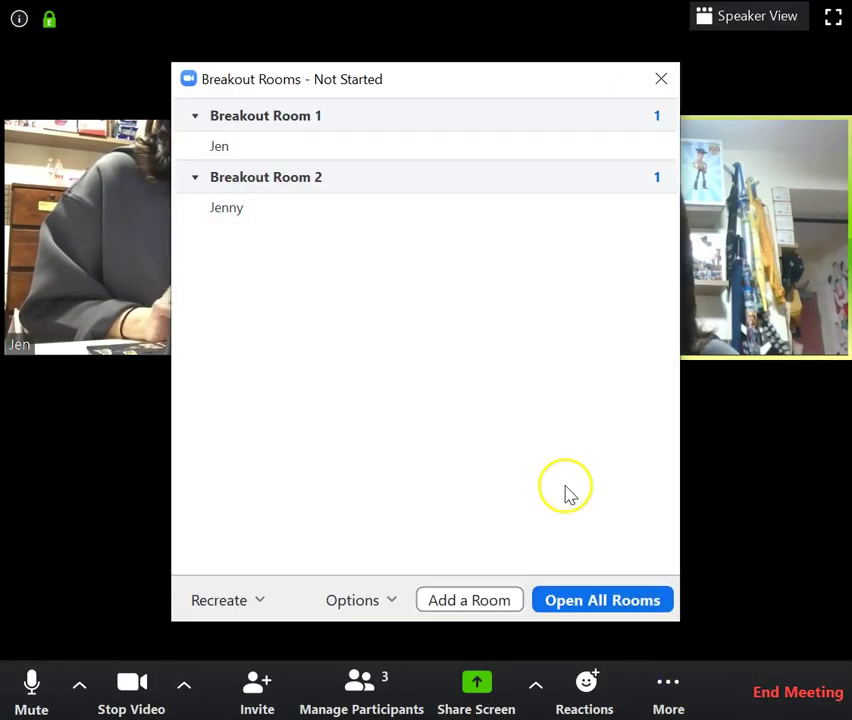
pyautogui.click(360, 600)
pyautogui.click(376, 597)
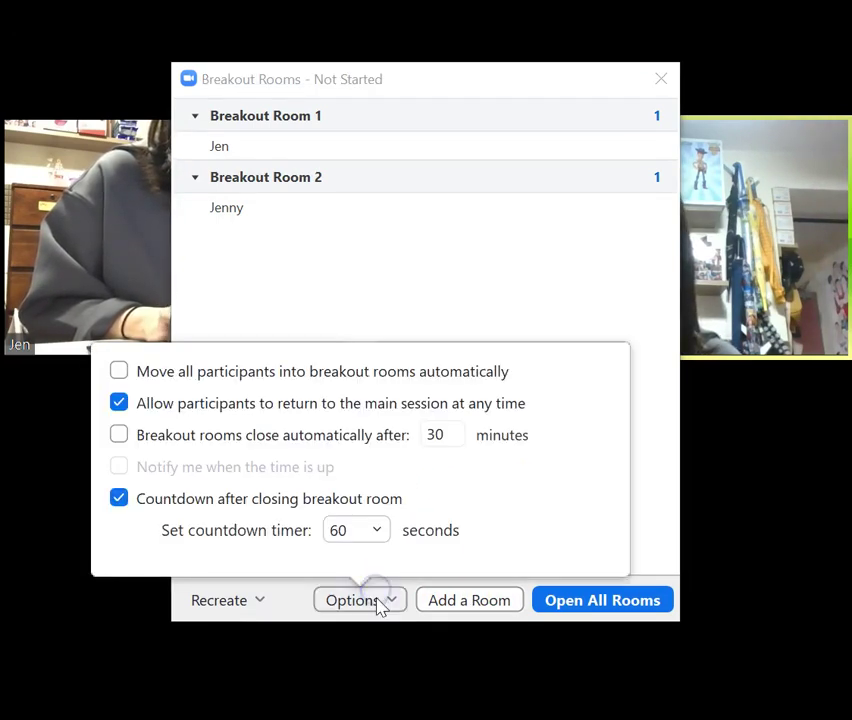
pyautogui.click(376, 600)
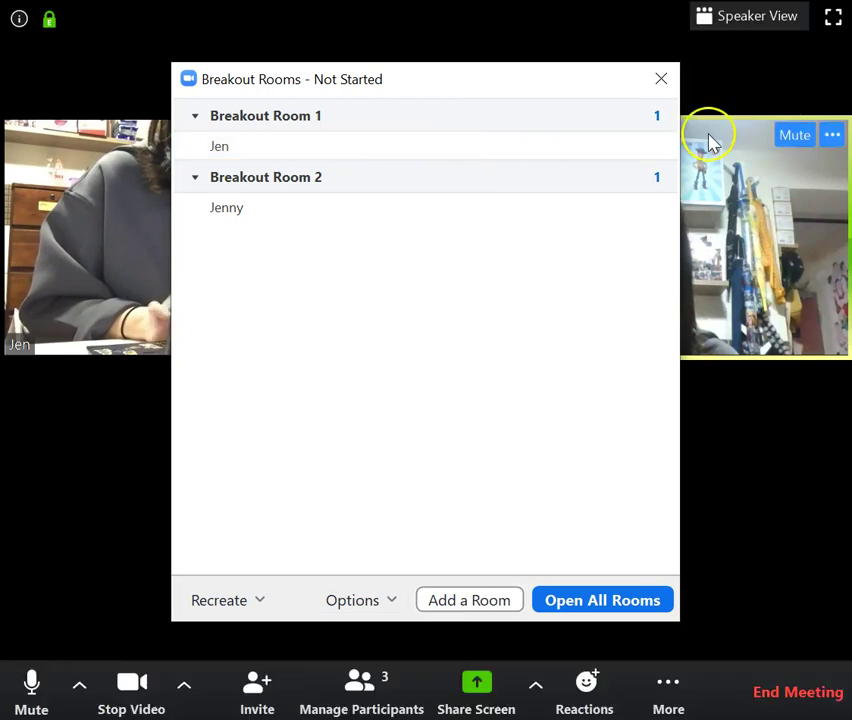
# - Delete Breakout Room 1 and Breakout Room 2, confirming each, then close the empty manager
pyautogui.moveTo(598, 133)
pyautogui.click(446, 115)
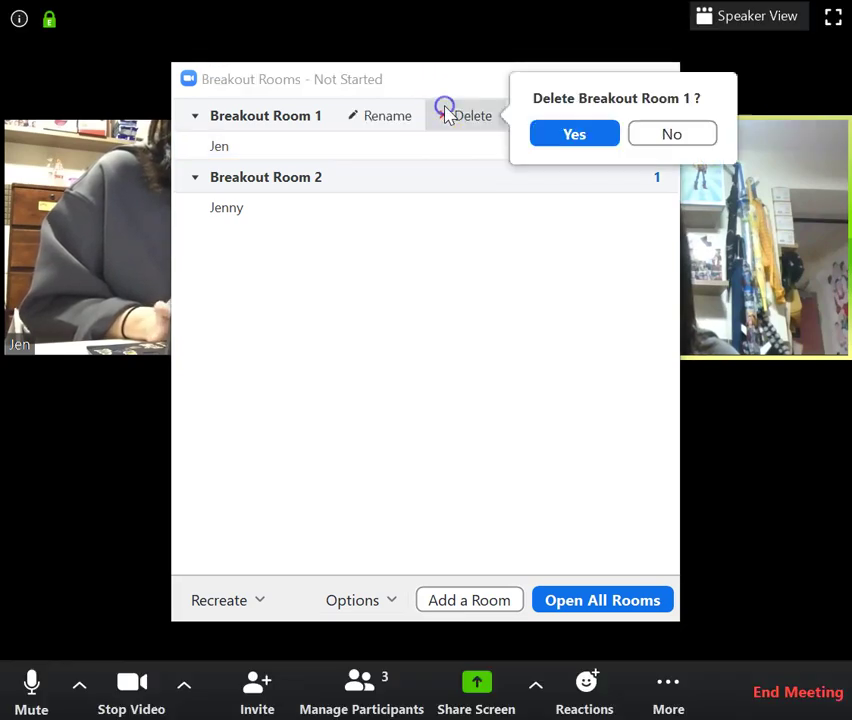
pyautogui.click(593, 150)
pyautogui.click(443, 116)
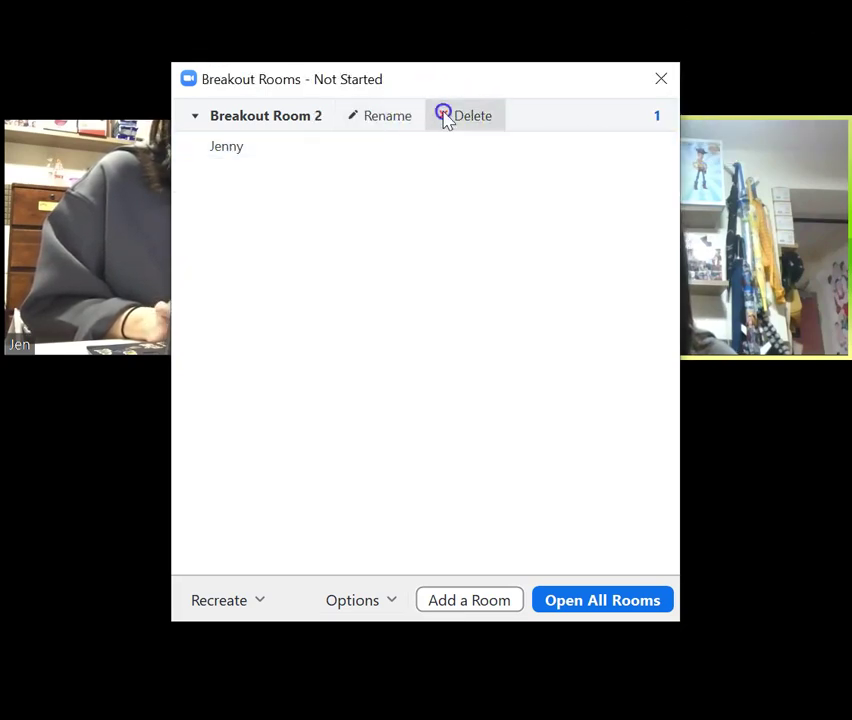
pyautogui.click(576, 140)
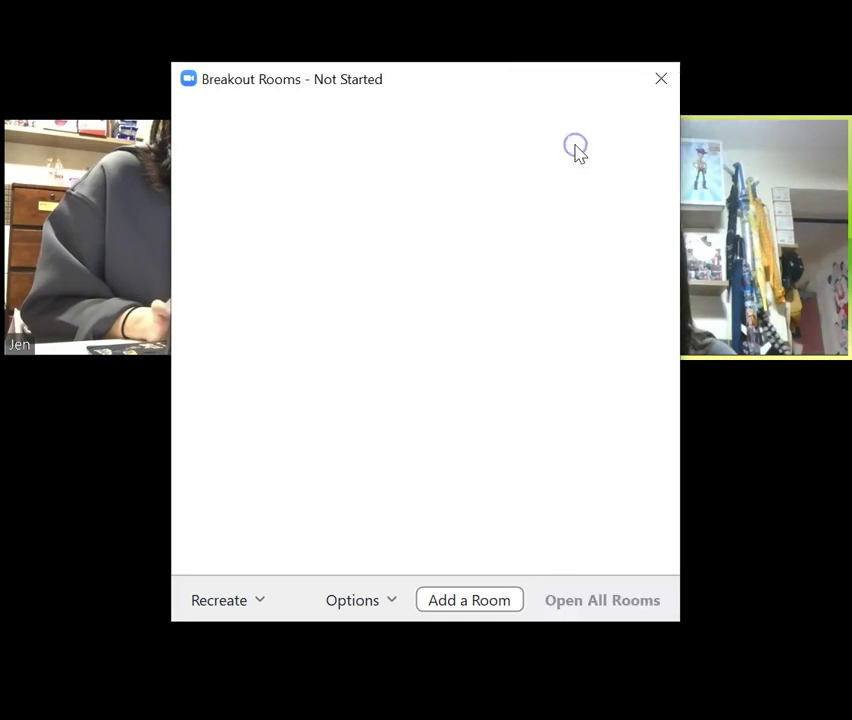
pyautogui.click(661, 80)
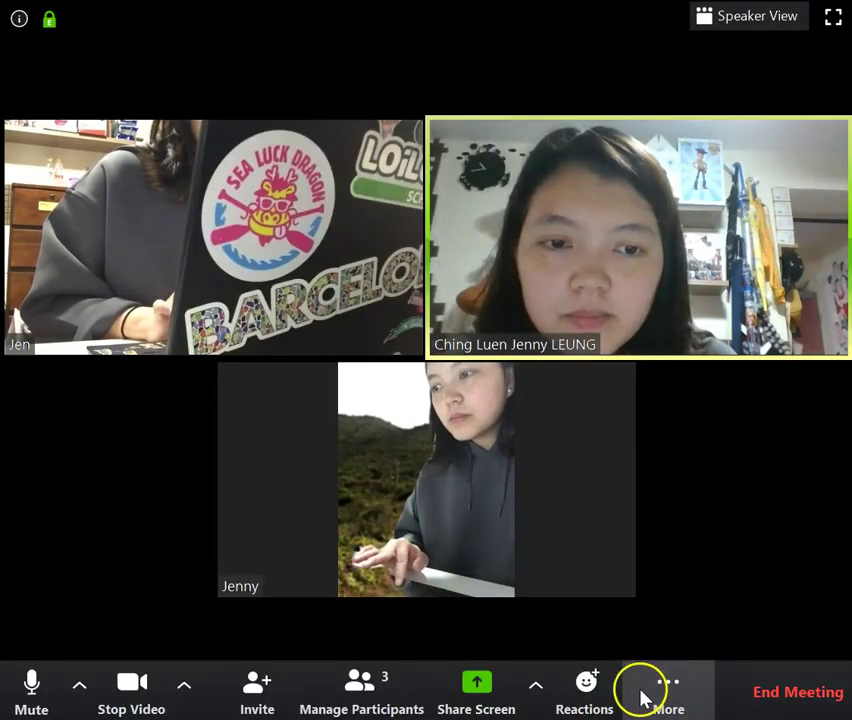
# - Open, close and reopen the Create Breakout Rooms dialog, set to 2 automatically assigned rooms
pyautogui.click(643, 698)
pyautogui.click(665, 643)
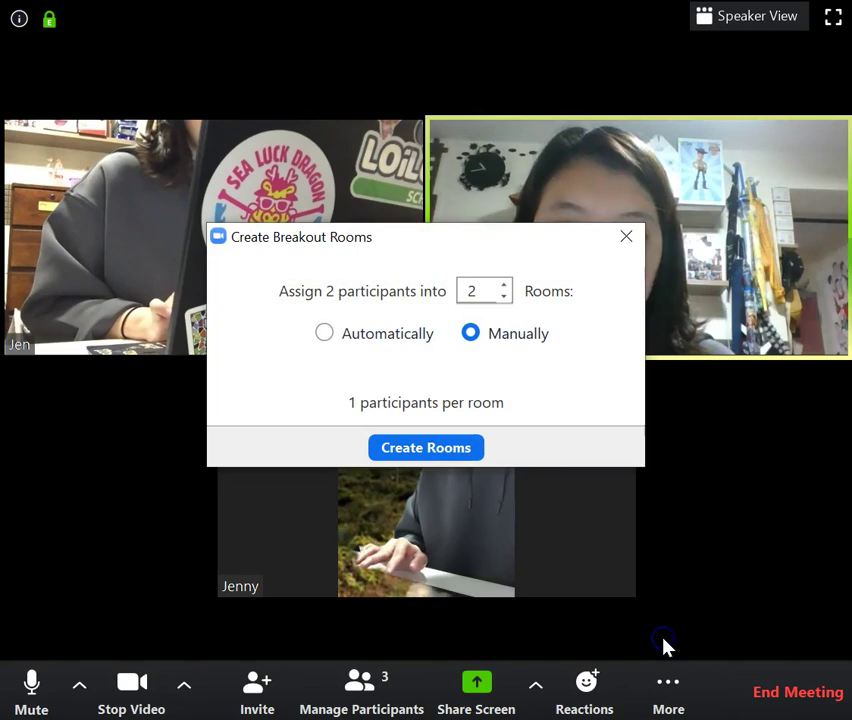
pyautogui.click(628, 237)
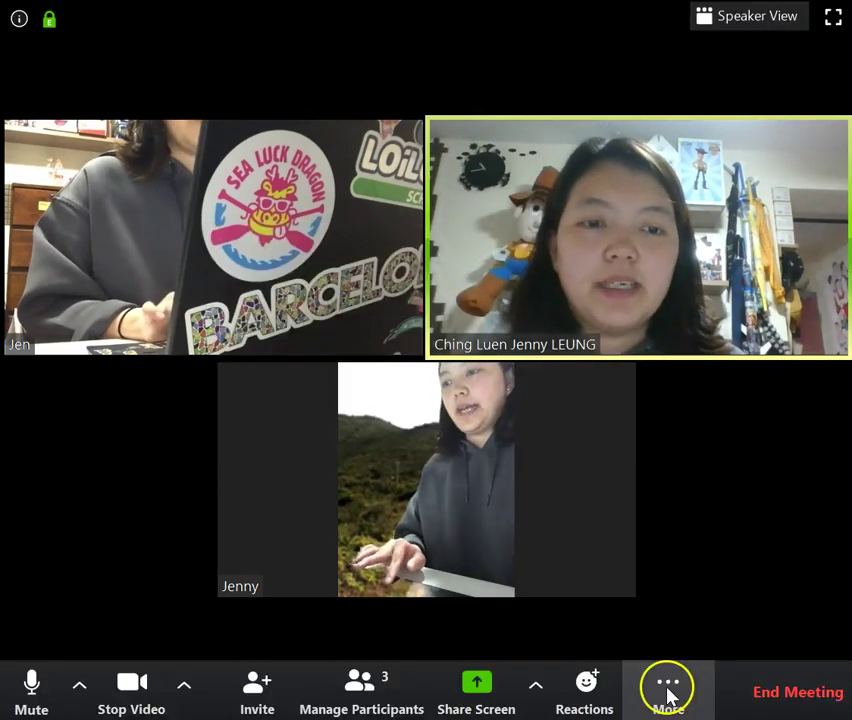
pyautogui.click(668, 690)
pyautogui.click(691, 650)
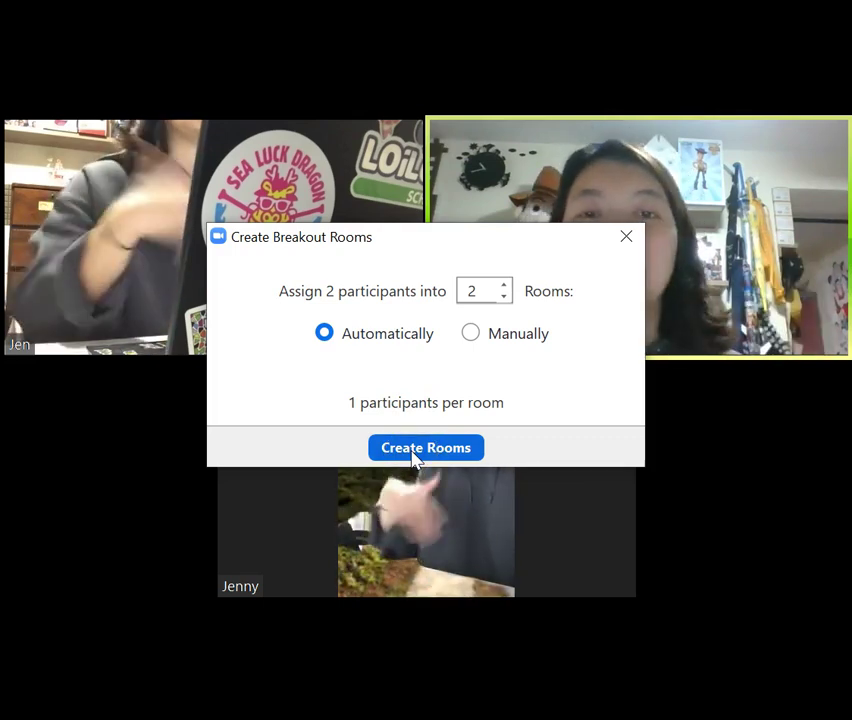
# - Create the two rooms and move Breakout Room 2's participant into Breakout Room 1
pyautogui.click(413, 449)
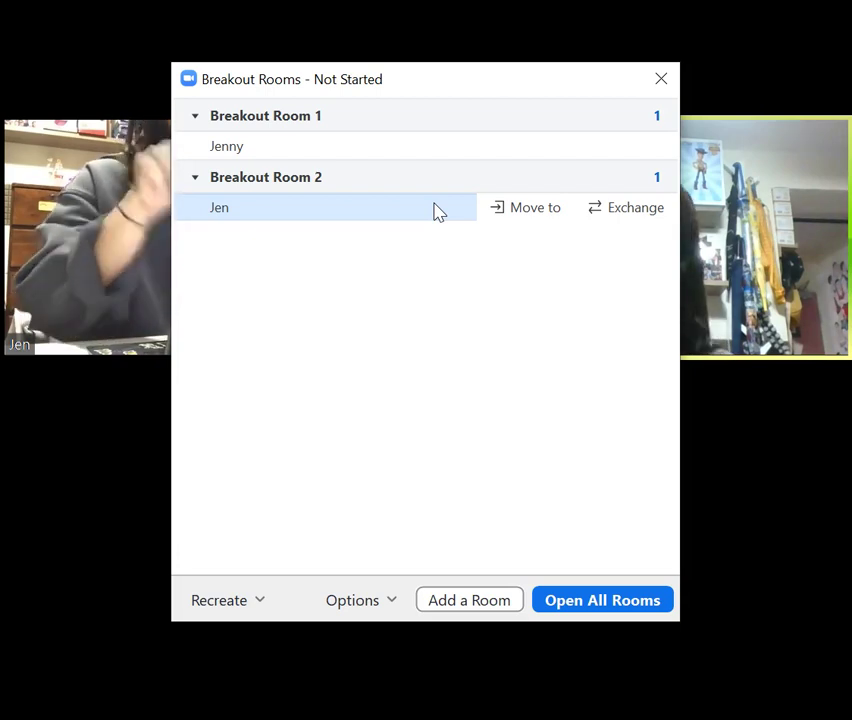
pyautogui.click(530, 212)
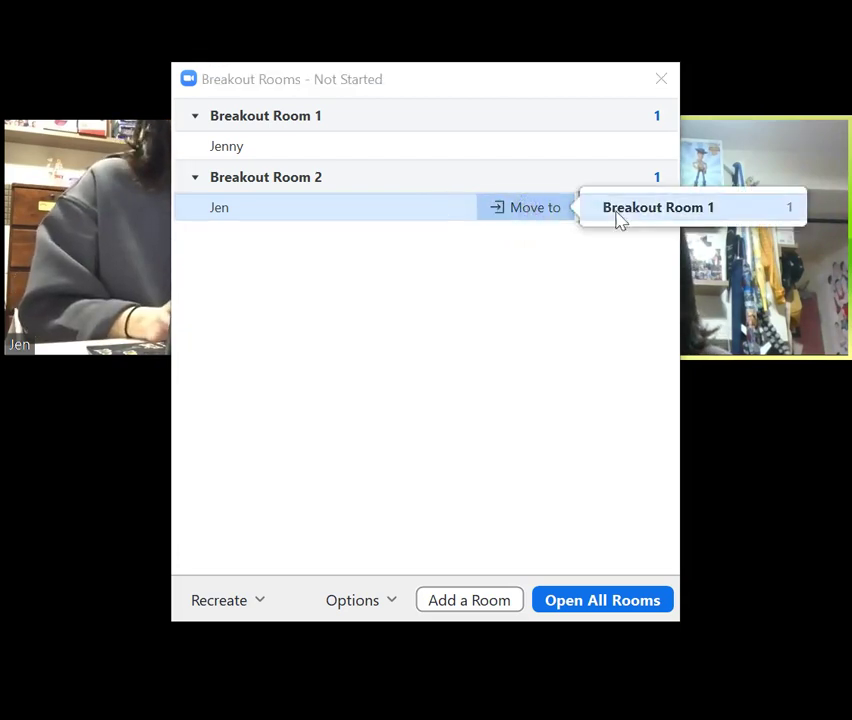
pyautogui.click(632, 218)
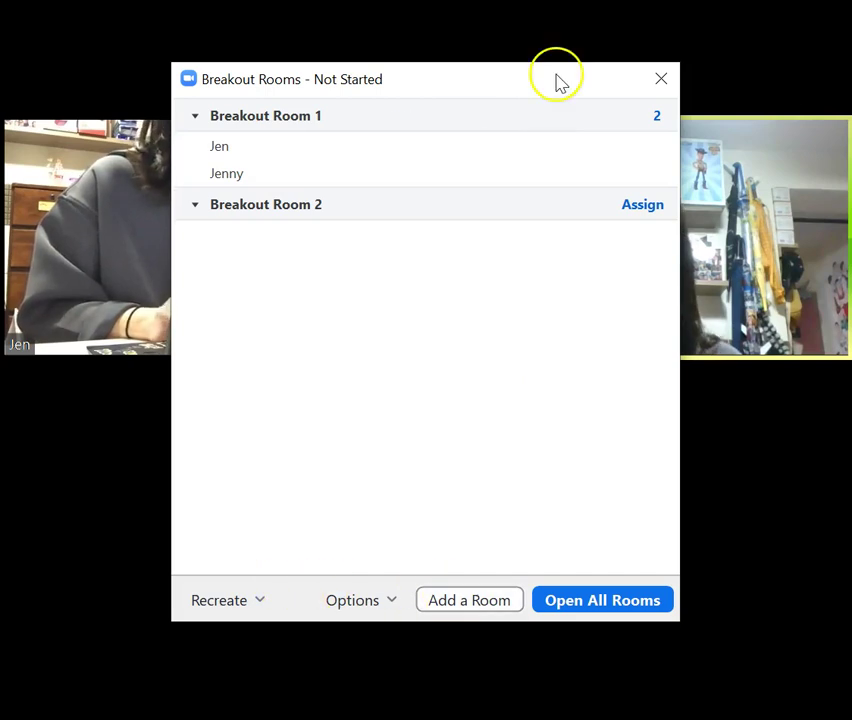
# - Delete Breakout Room 2 and then Breakout Room 1, confirming each deletion
pyautogui.click(447, 205)
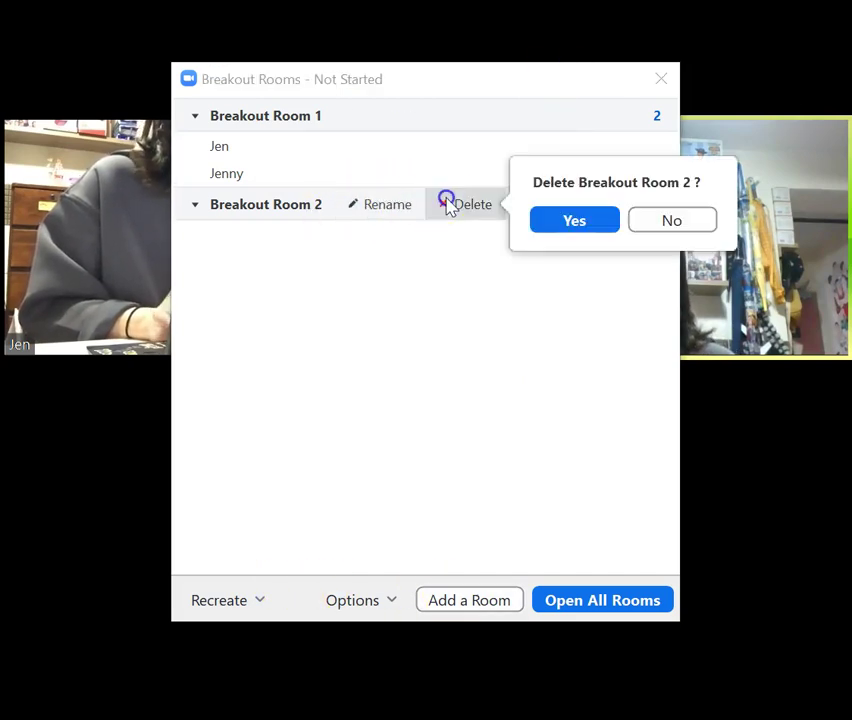
pyautogui.click(578, 228)
pyautogui.click(445, 116)
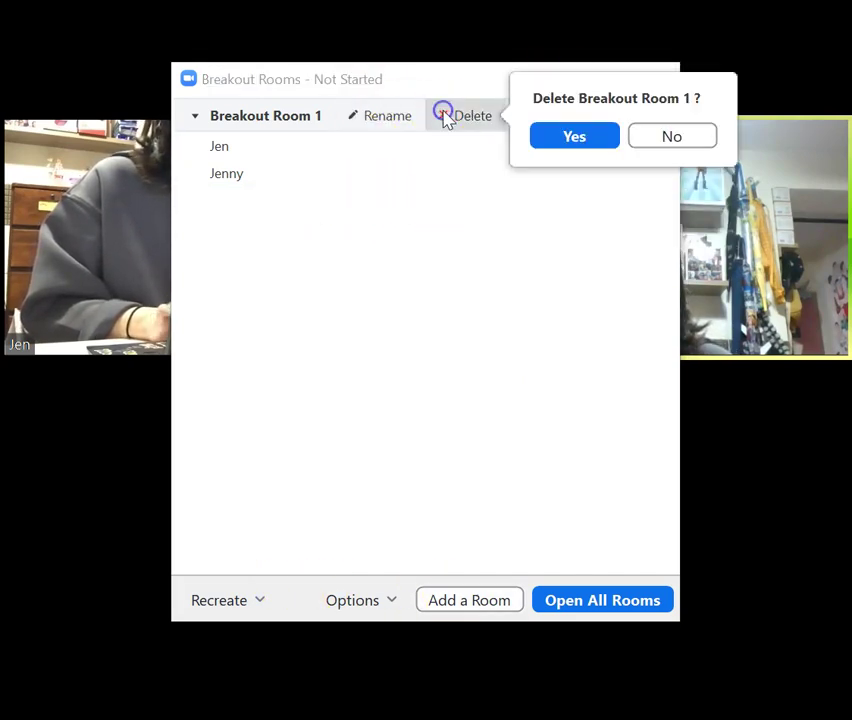
pyautogui.click(566, 138)
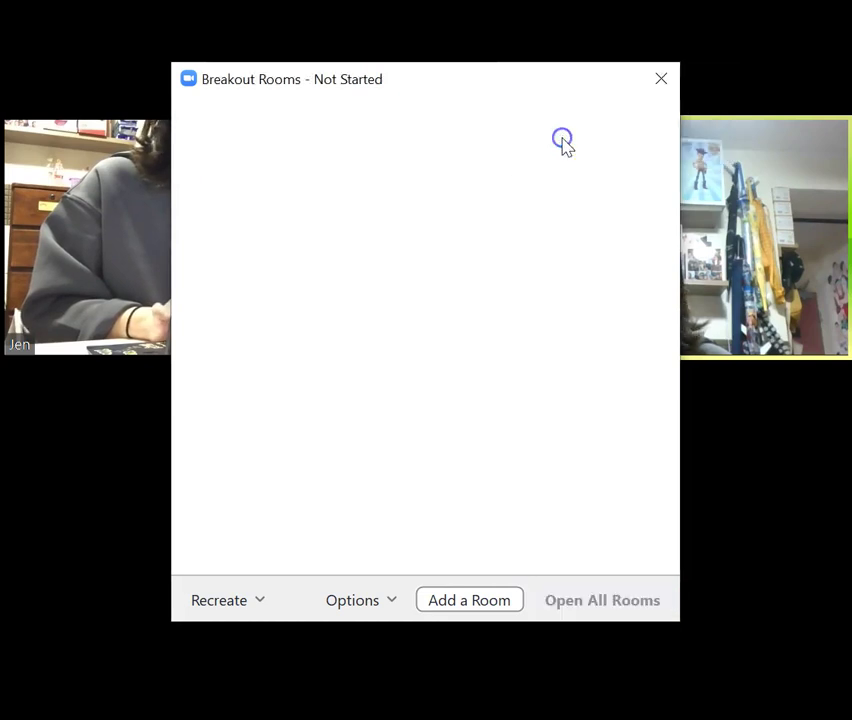
# - Create two new breakout rooms with manual participant assignment
pyautogui.click(674, 74)
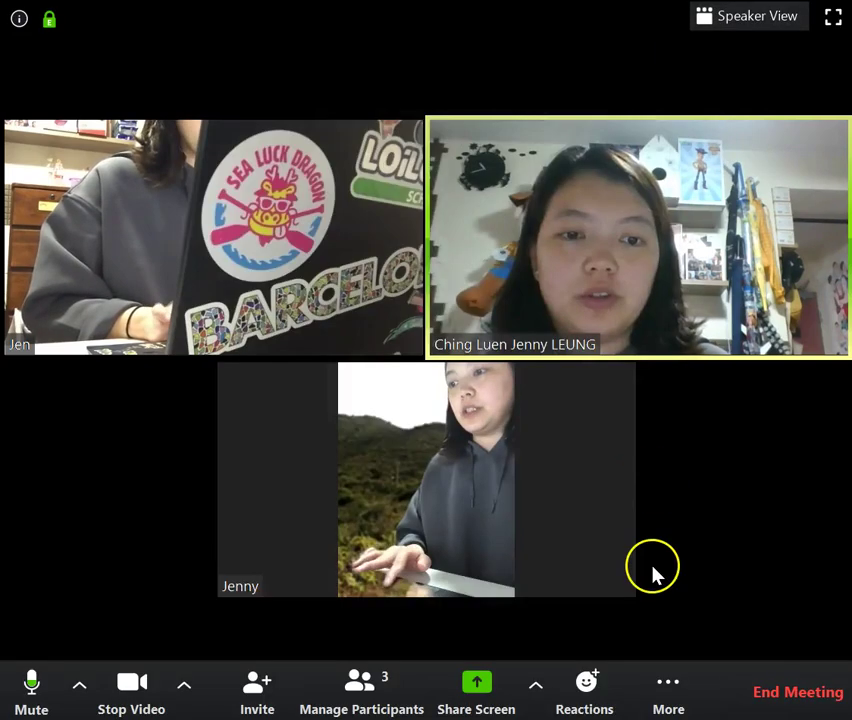
pyautogui.click(664, 688)
pyautogui.click(676, 645)
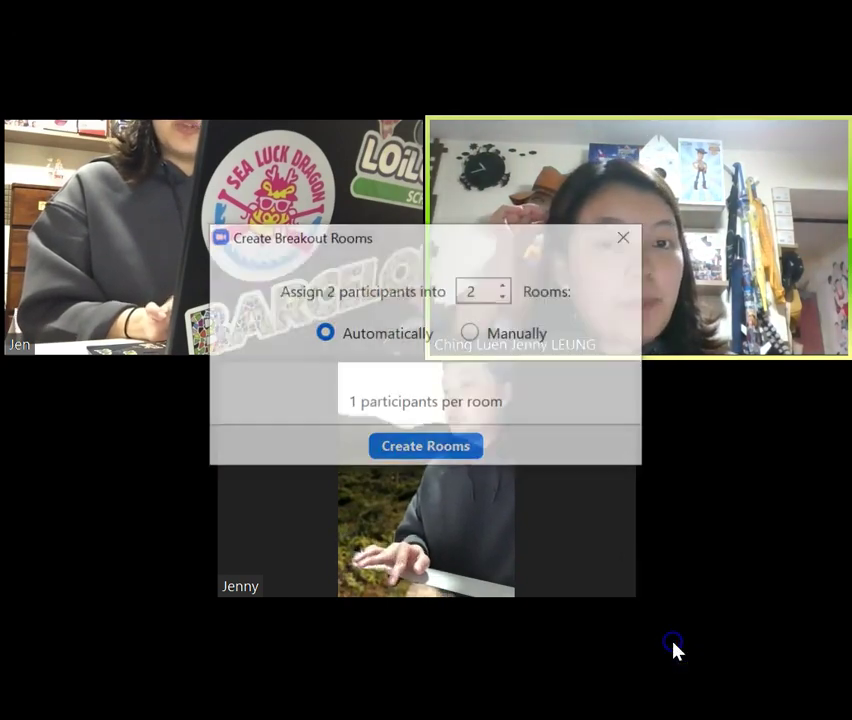
pyautogui.click(494, 341)
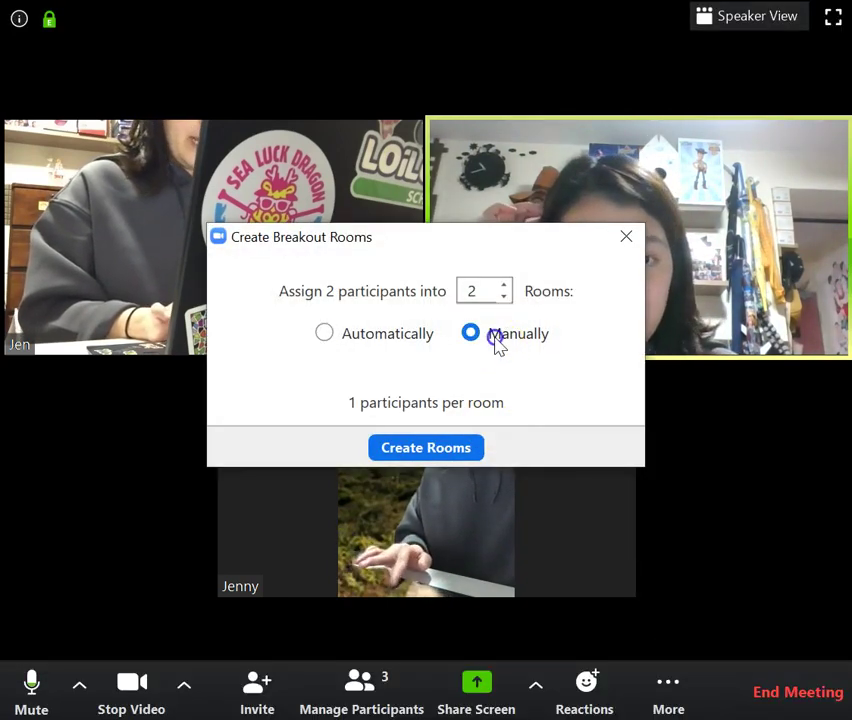
pyautogui.click(438, 452)
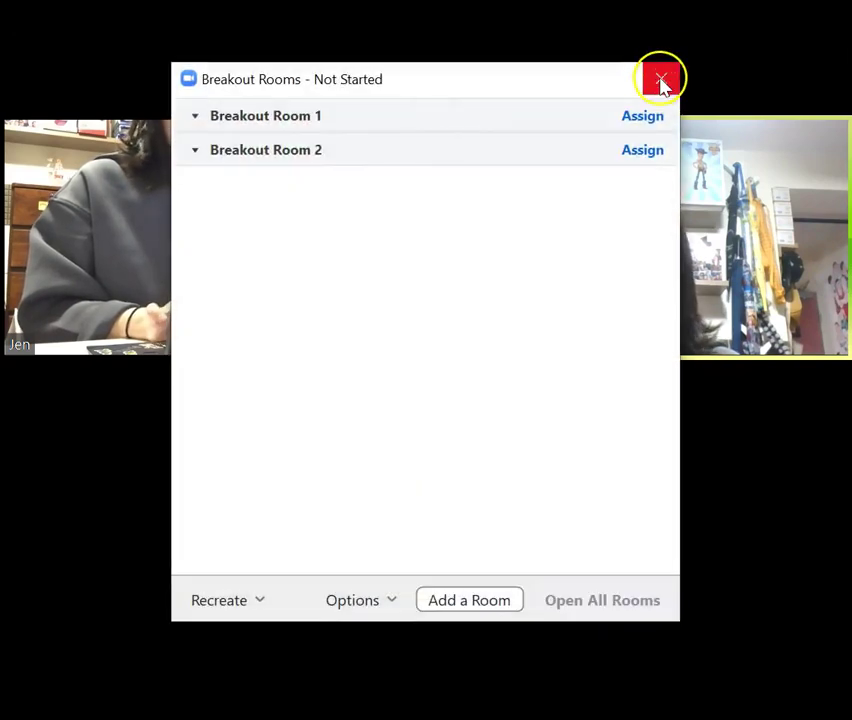
# - Assign one participant each to Breakout Rooms 1 and 2, then open all rooms
pyautogui.click(643, 117)
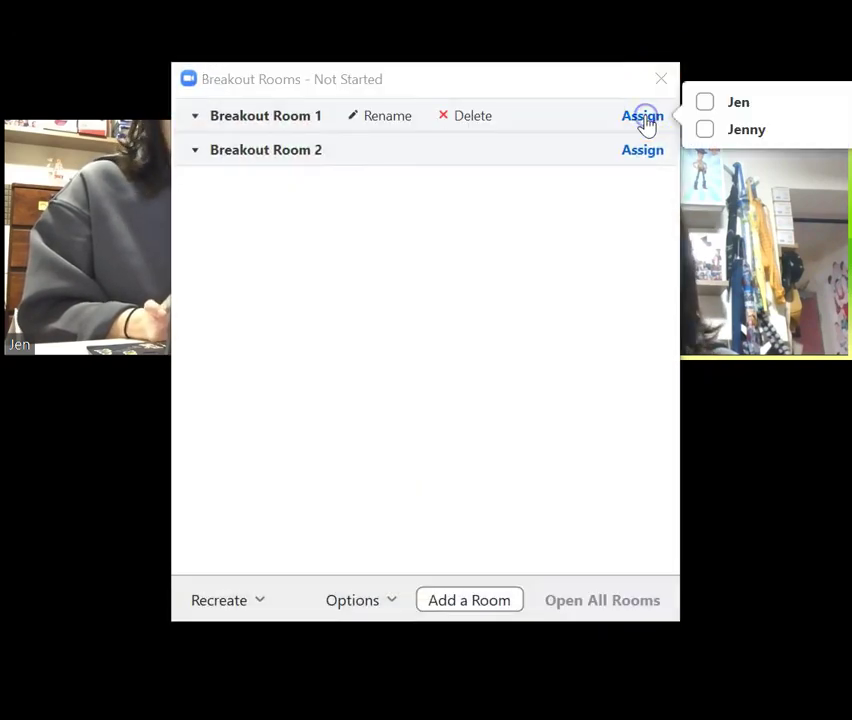
pyautogui.click(745, 108)
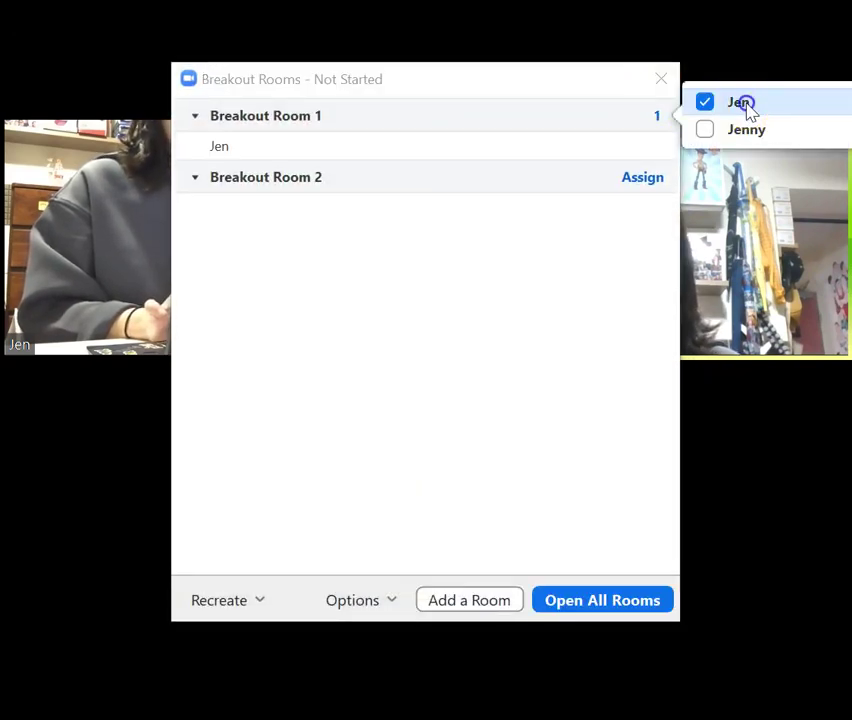
pyautogui.click(650, 180)
pyautogui.click(650, 180)
pyautogui.click(706, 178)
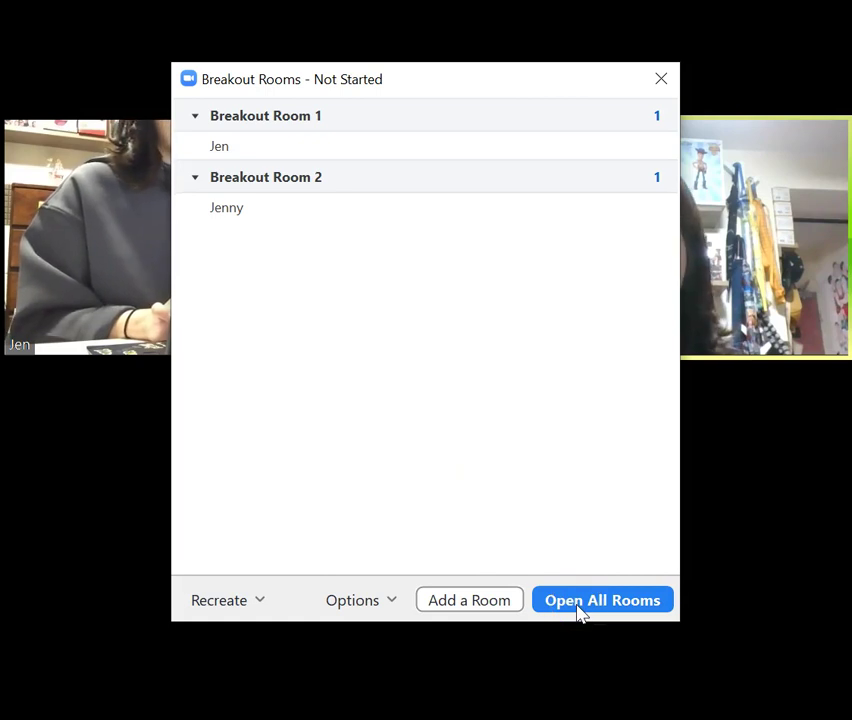
pyautogui.click(579, 610)
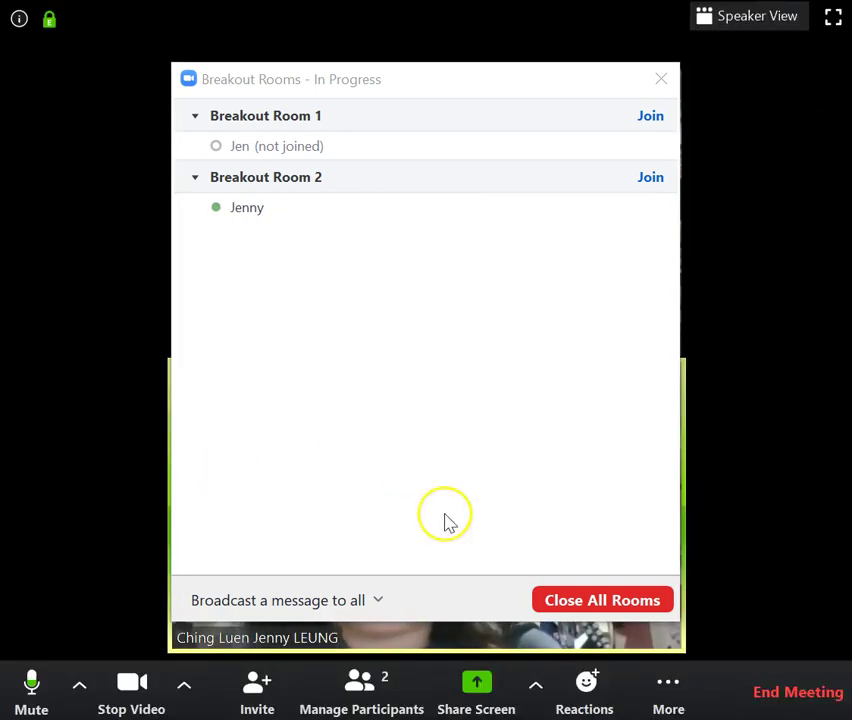
# - Close the Breakout Rooms – In Progress window while the rooms keep running
pyautogui.click(660, 82)
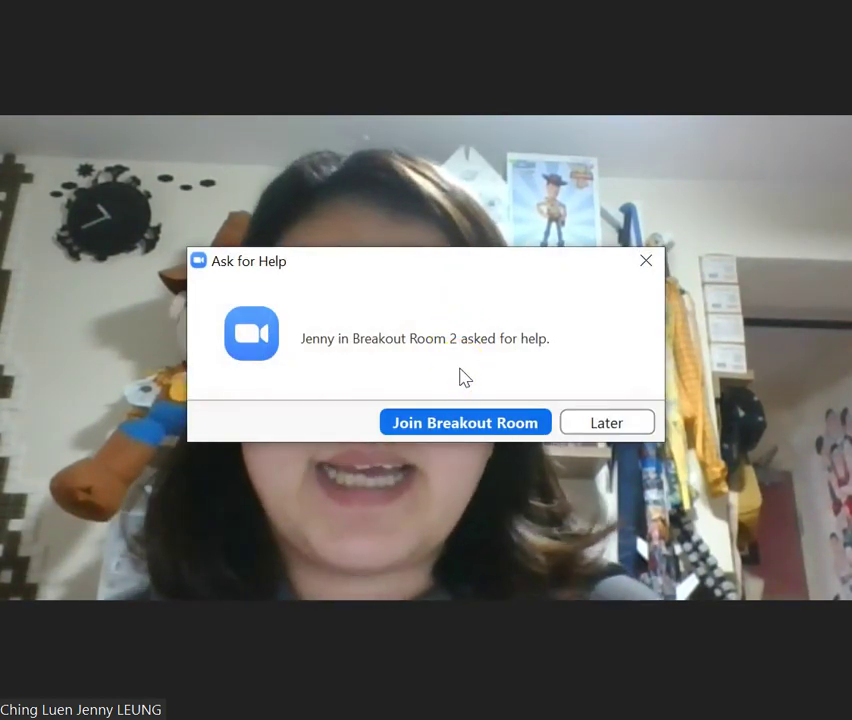
# - Join Breakout Room 2 from the Ask for Help prompt to assist the participant
pyautogui.click(452, 424)
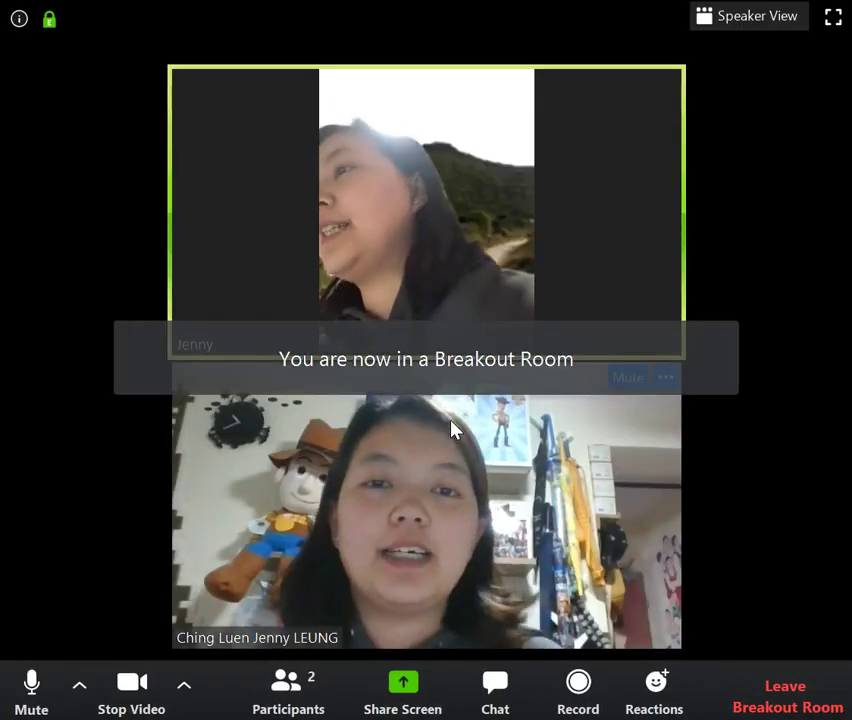
pyautogui.click(613, 392)
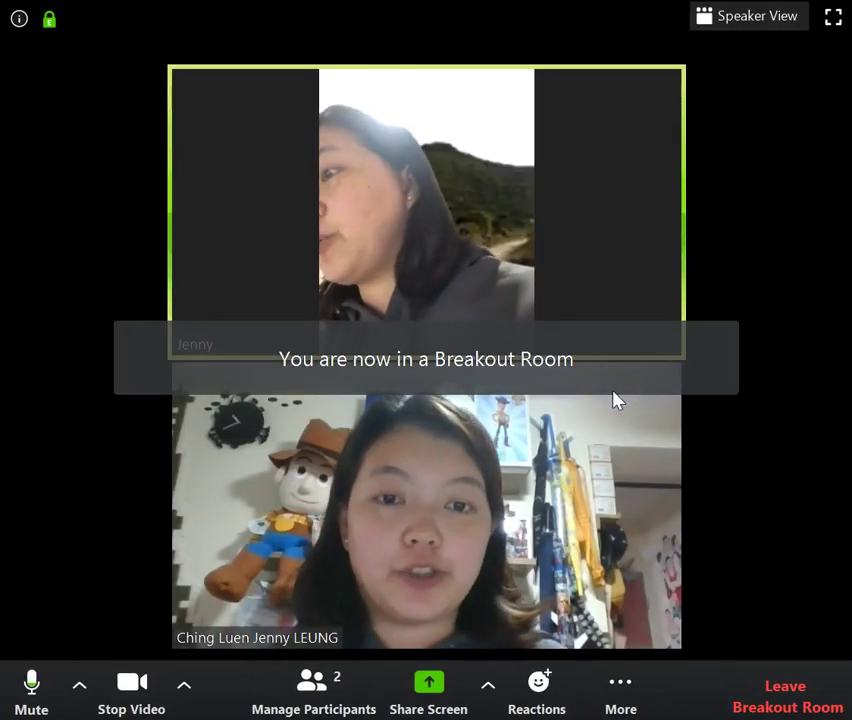
pyautogui.click(595, 456)
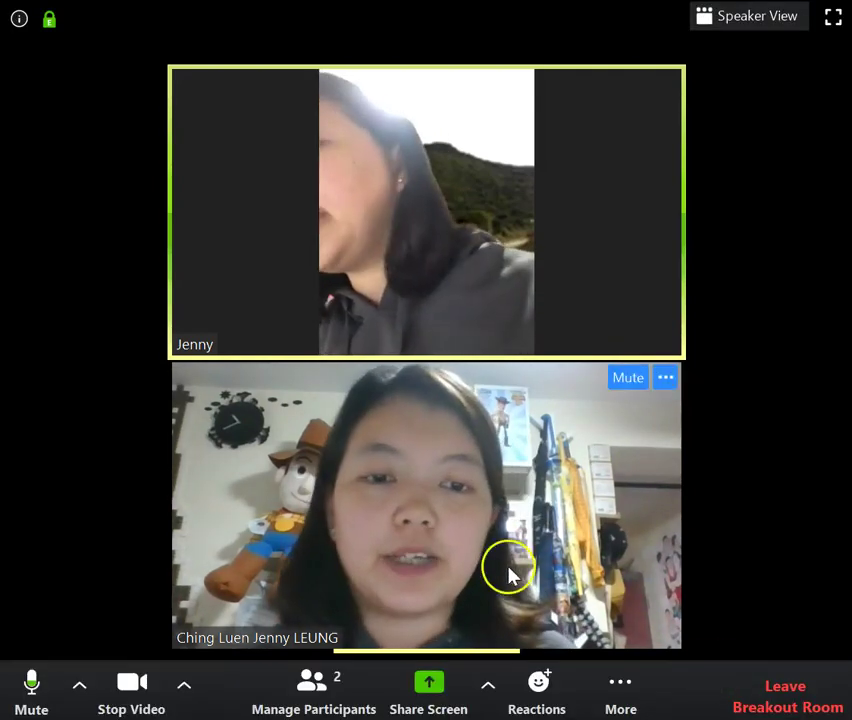
pyautogui.click(621, 688)
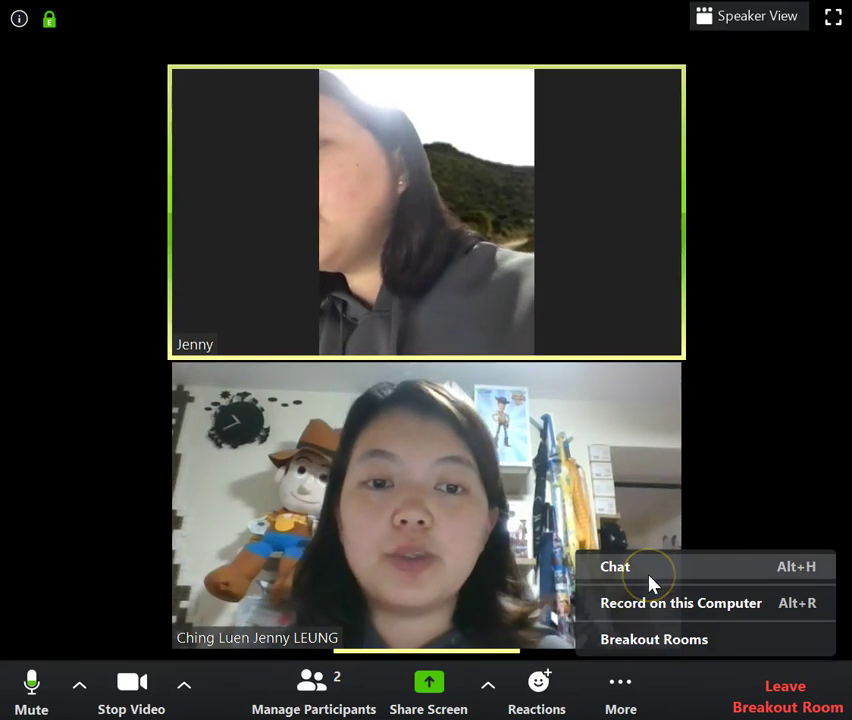
# - Send the chat message '5 mins left' to Everyone in the breakout room
pyautogui.click(650, 581)
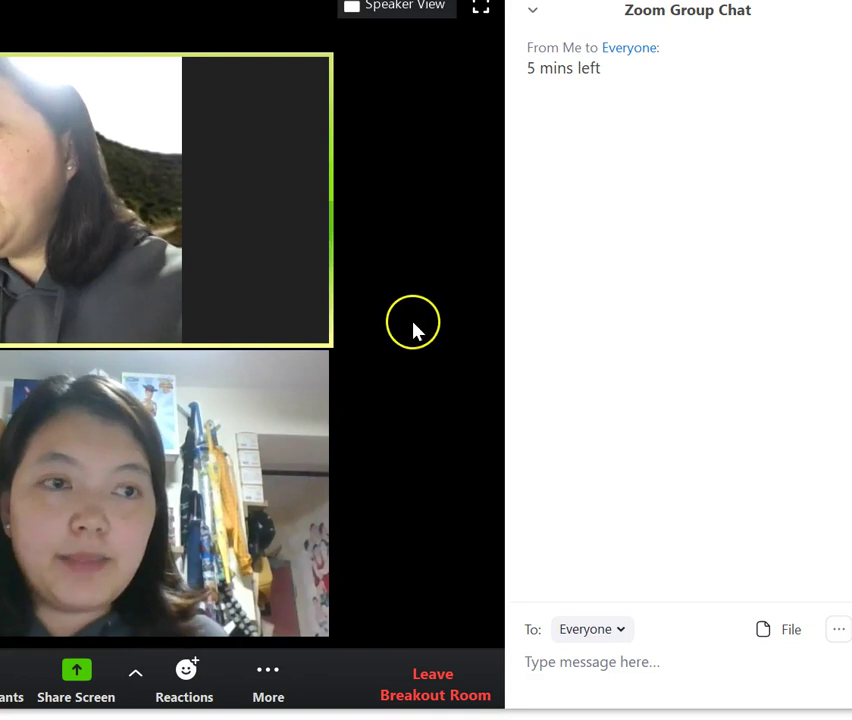
pyautogui.click(610, 320)
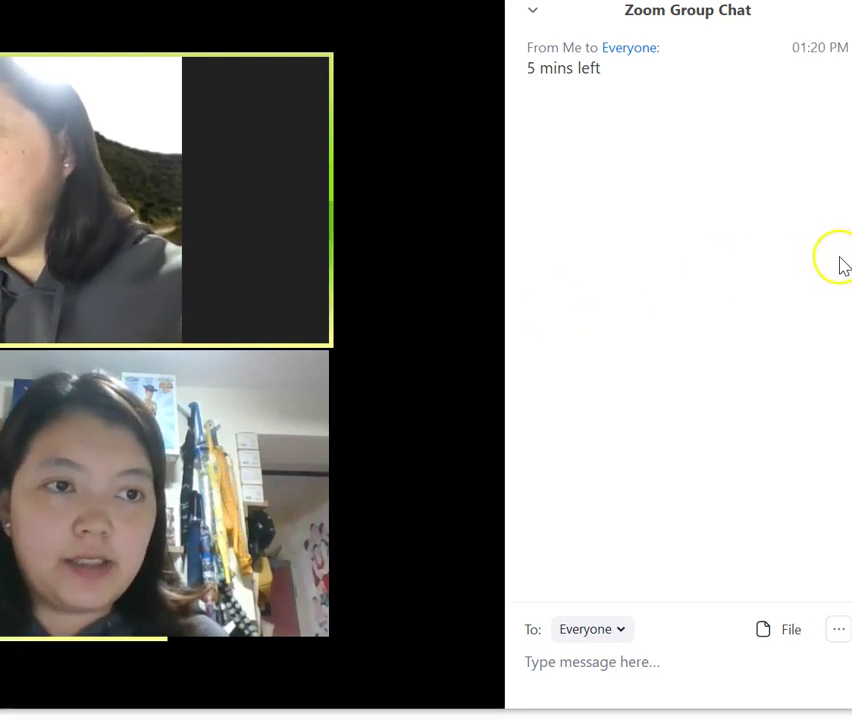
pyautogui.click(89, 386)
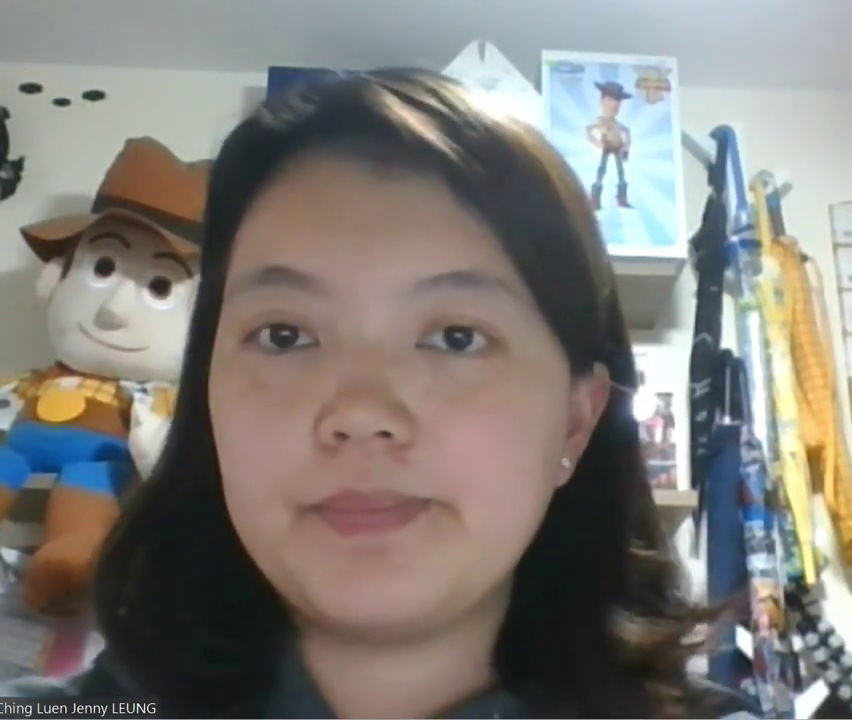
# - Leave Breakout Room 2, confirm returning to the main session, and reopen the Share Screen picker
pyautogui.moveTo(57, 434)
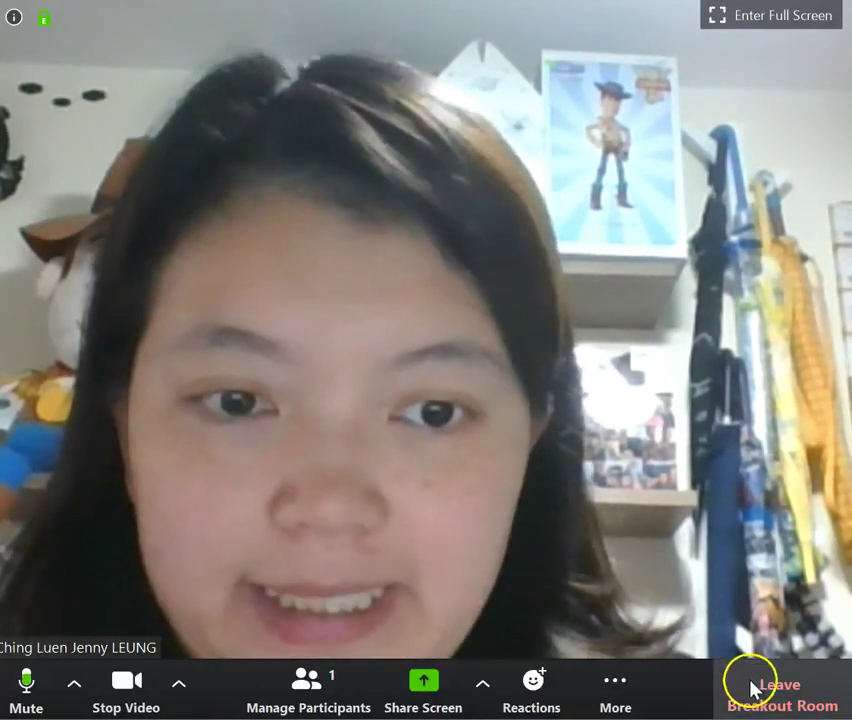
pyautogui.click(757, 690)
pyautogui.click(540, 416)
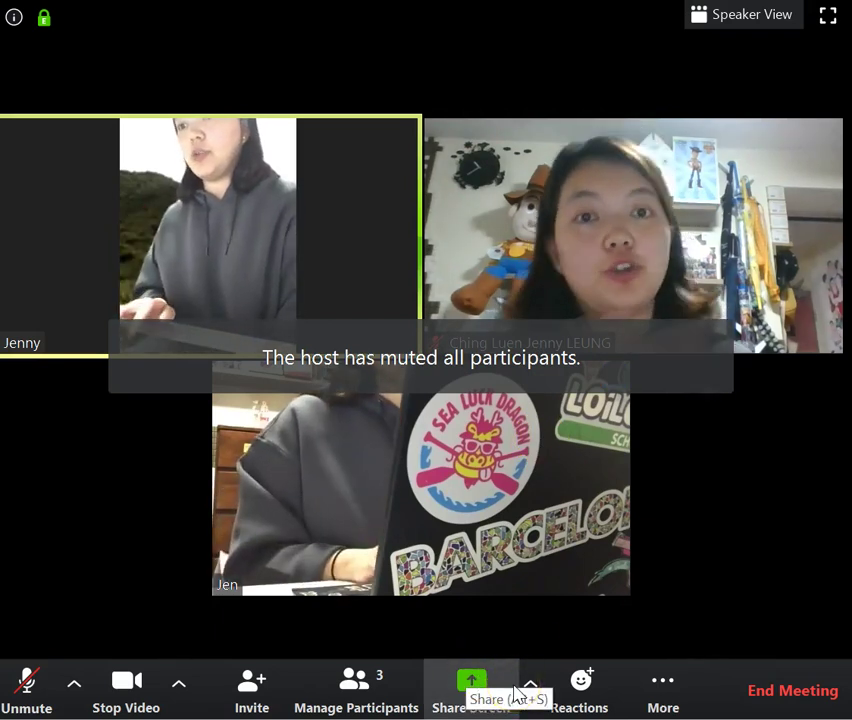
pyautogui.click(478, 688)
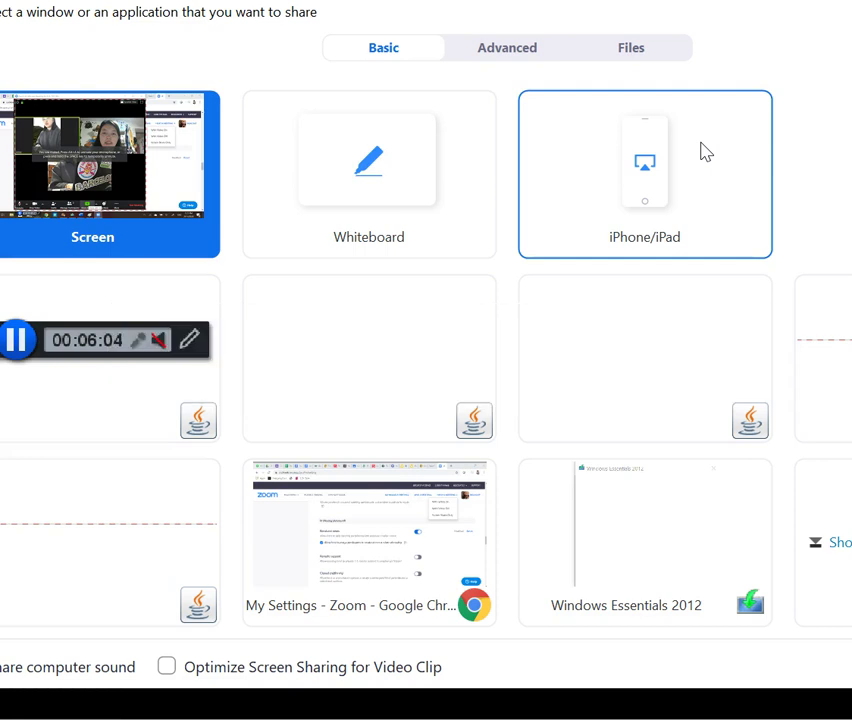
# - Share the iPad screen into the meeting using the iPhone/iPad option in the share picker
pyautogui.click(703, 148)
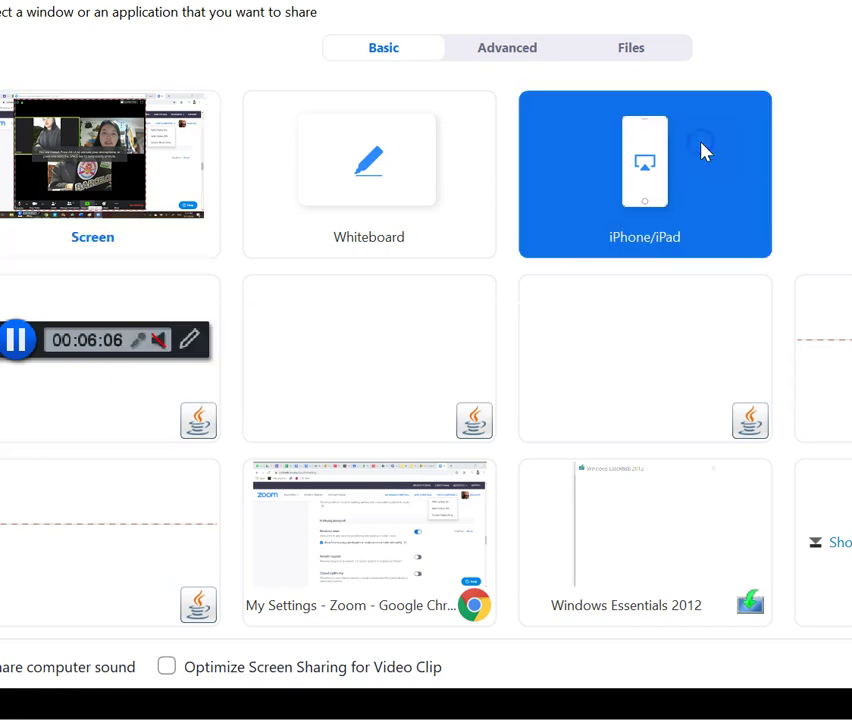
pyautogui.doubleClick(654, 177)
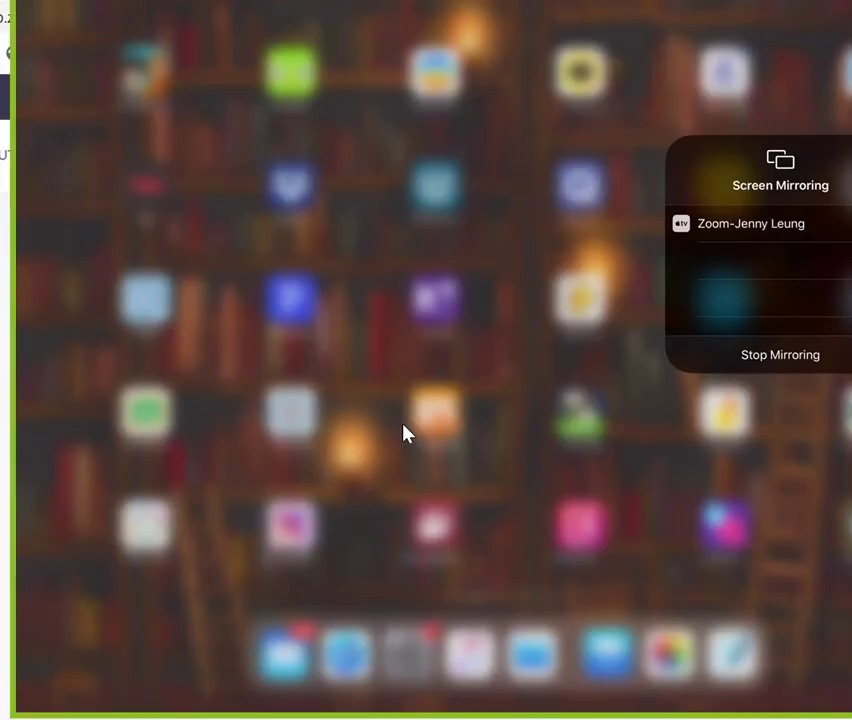
# - Dismiss the iPad's Screen Mirroring panel and Control Center to reveal its home screen
pyautogui.click(565, 270)
pyautogui.click(420, 318)
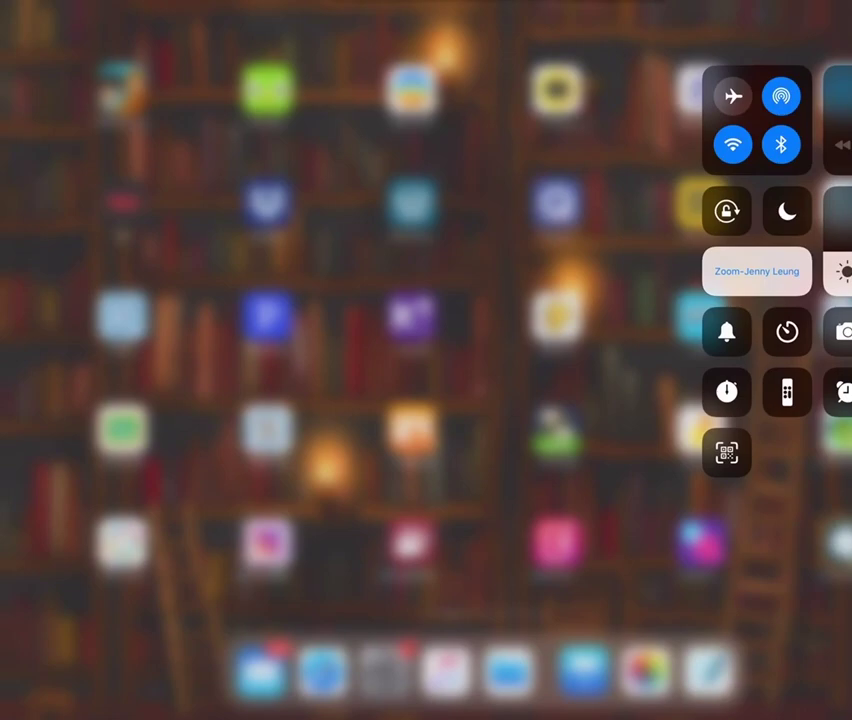
pyautogui.click(36, 568)
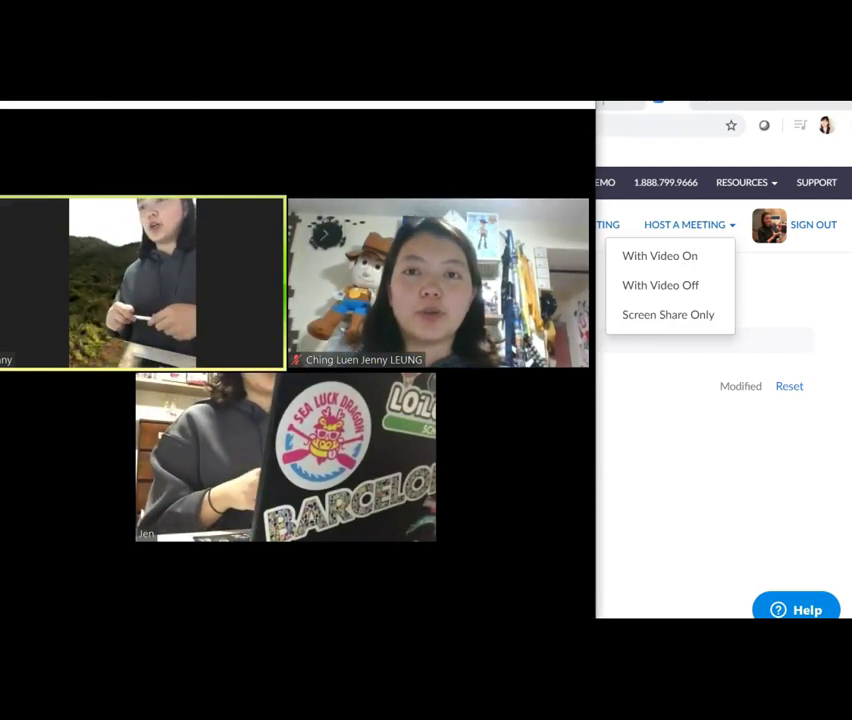
pyautogui.moveTo(171, 517)
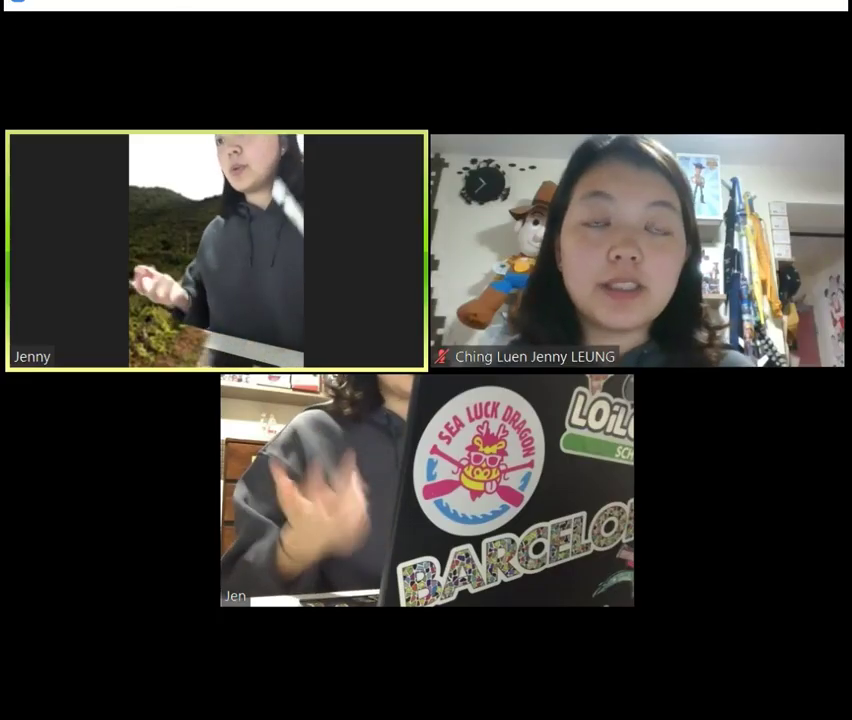
pyautogui.moveTo(452, 611)
pyautogui.click(658, 700)
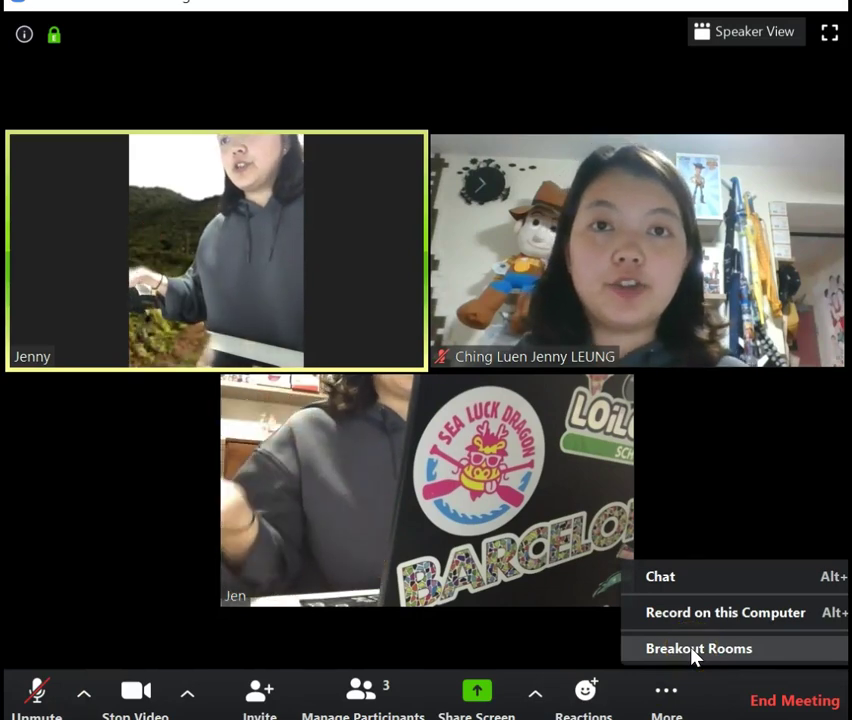
pyautogui.click(470, 700)
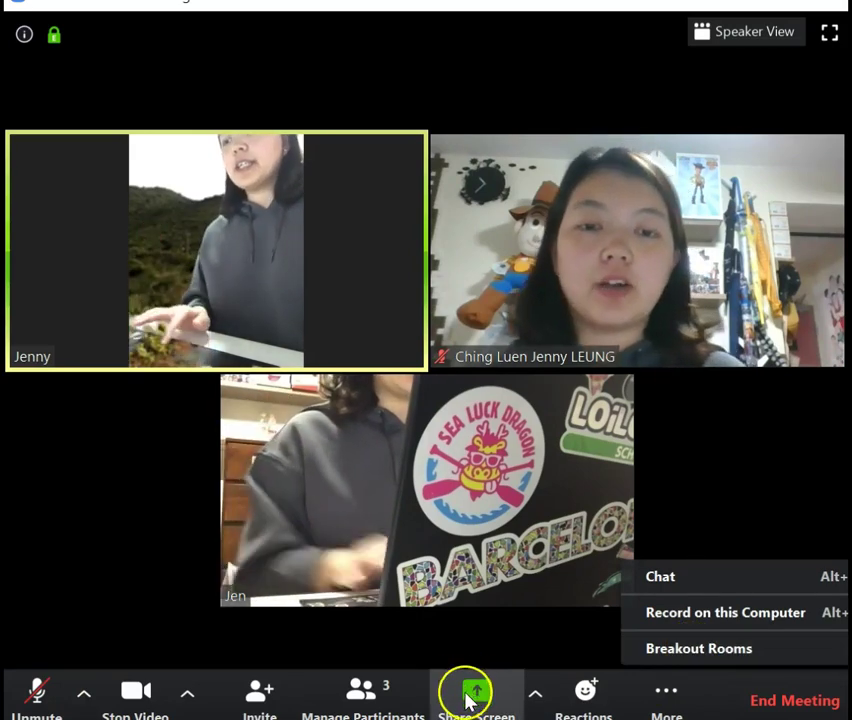
pyautogui.click(676, 276)
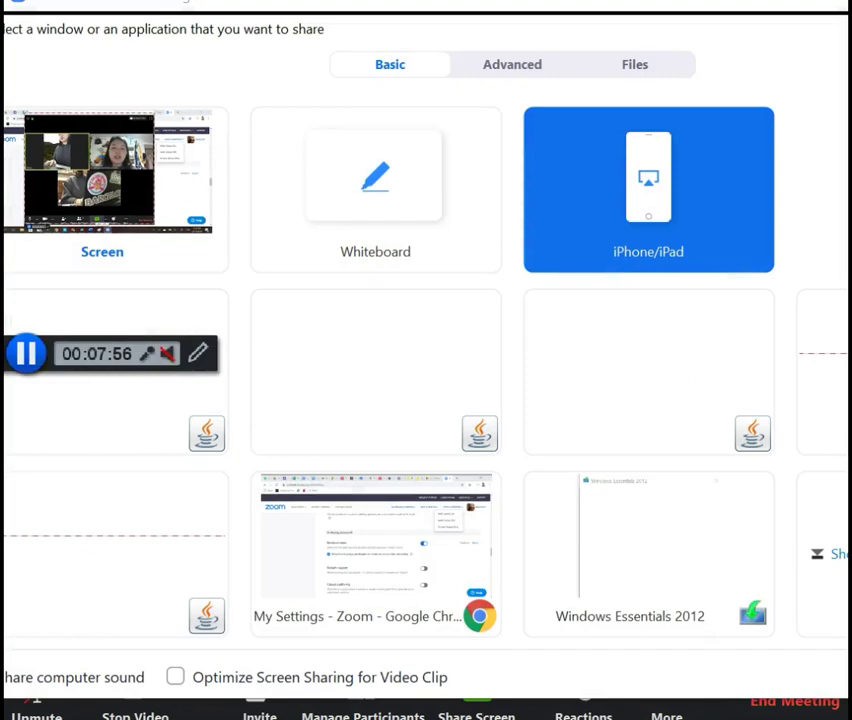